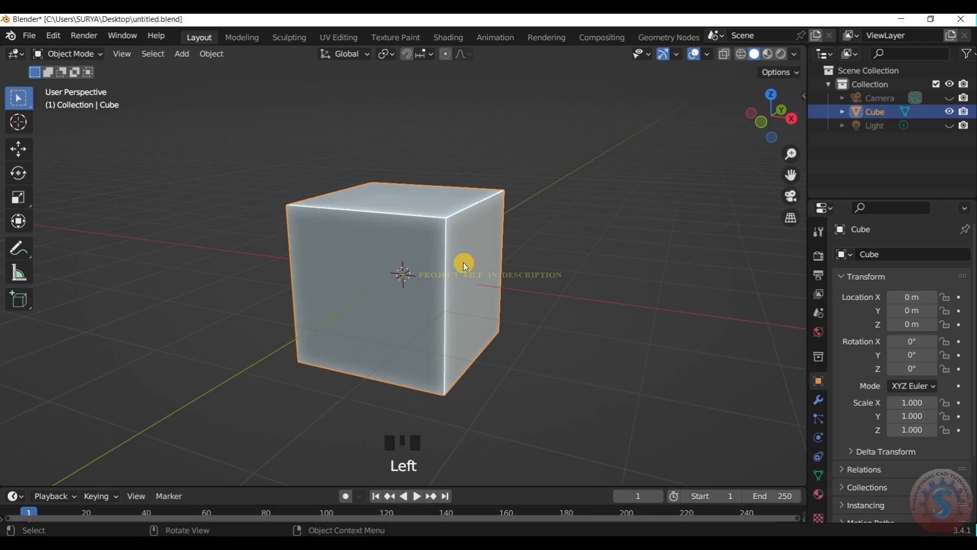
- Scale the cube along the X axis to about 0.21 to make a thin slab
key("s")
right_click(478, 275)
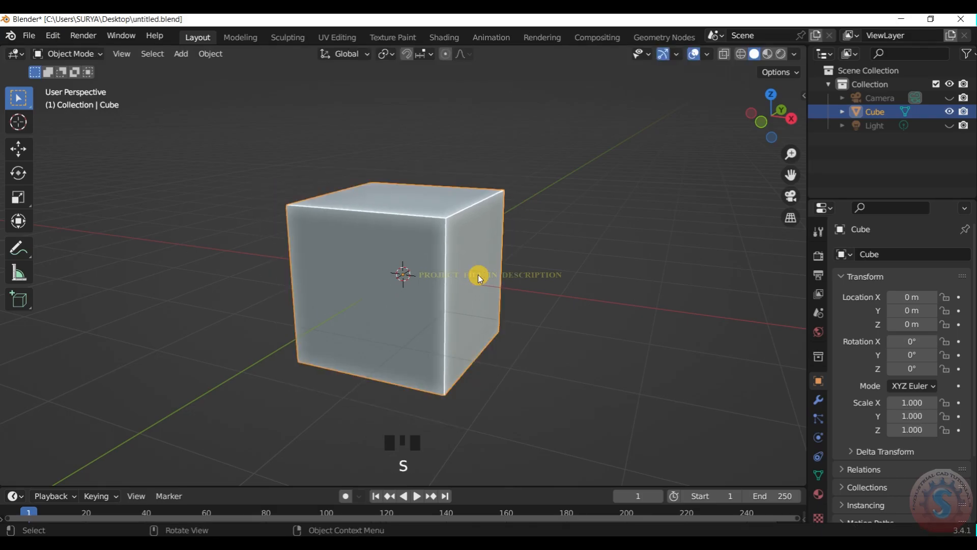
left_click(485, 258)
key("s")
key("x")
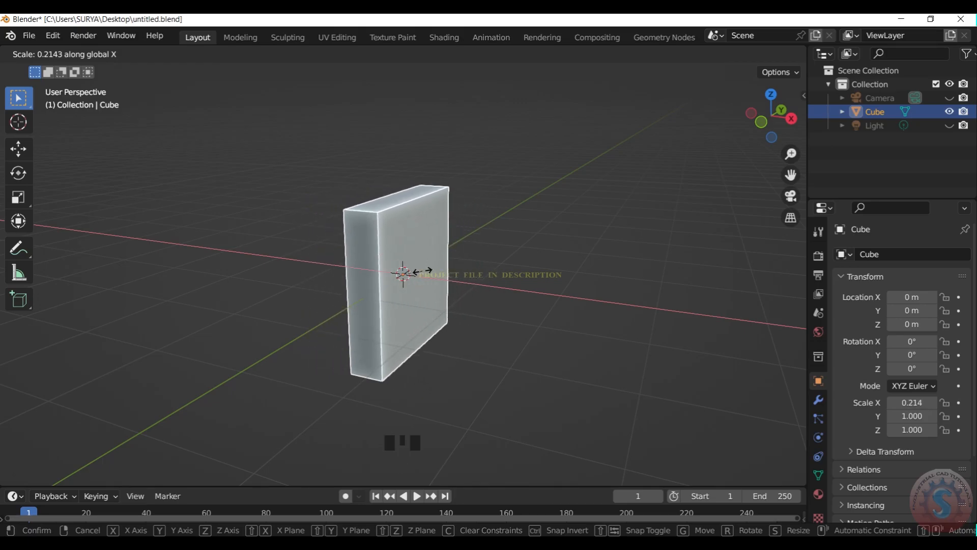
left_click(421, 273)
- Enter Edit Mode on the slab and add four evenly spaced vertical loop cuts across its broad face
scroll(740, 123, "up", 1)
left_click_drag(741, 123, 763, 124)
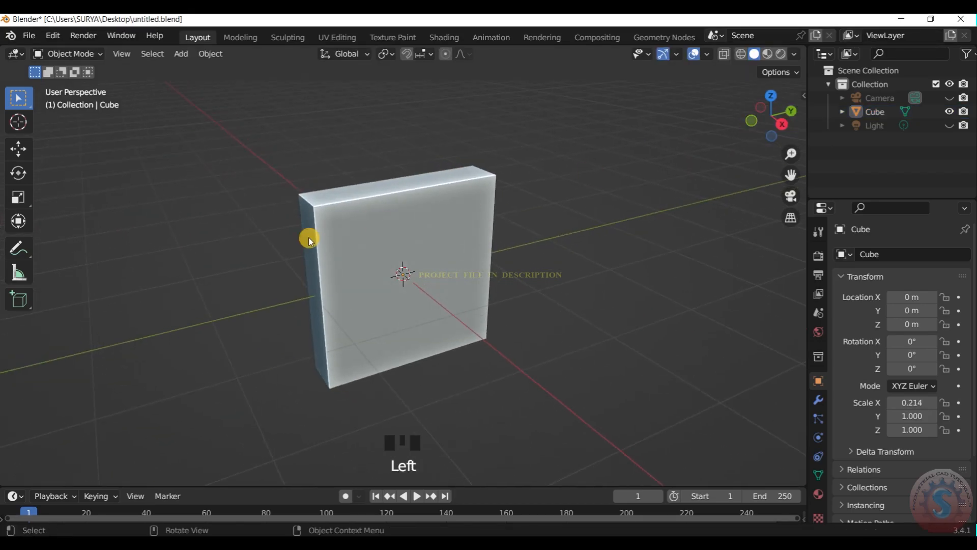
scroll(372, 249, "up", 1)
left_click(59, 54)
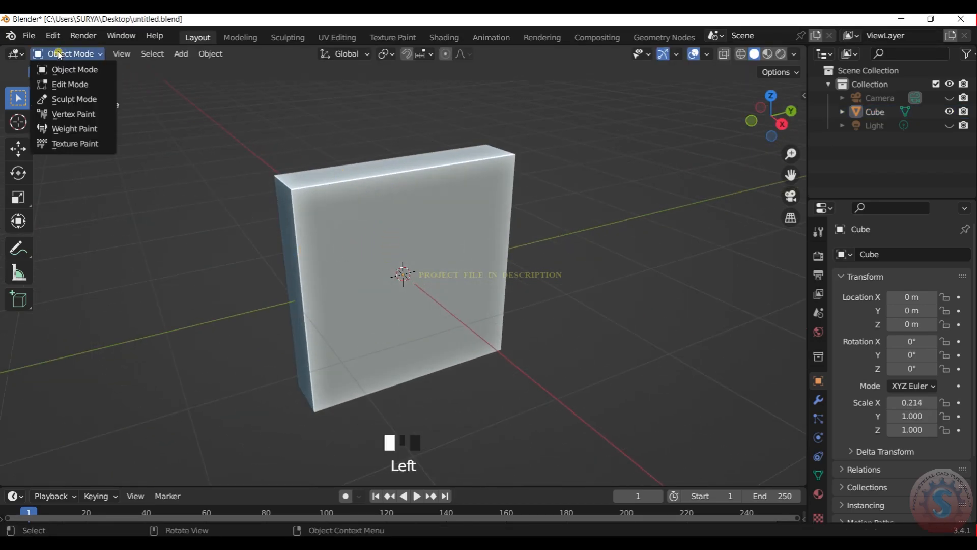
left_click(69, 84)
key("ctrl+r")
left_click(393, 162)
left_click(549, 128)
- Add four evenly spaced horizontal loop cuts around the slab
key("ctrl+r")
scroll(418, 270, "up", 3)
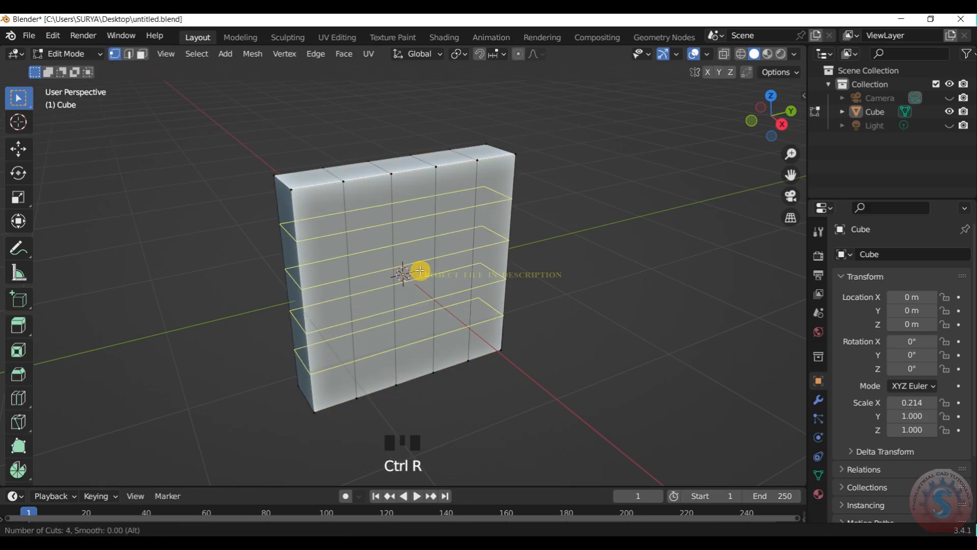
double_click(420, 270)
left_click(632, 209)
- In the right-side wireframe view, move the four middle vertex columns of the slab's upper edge up about 0.10 m along Z
key("KP_1")
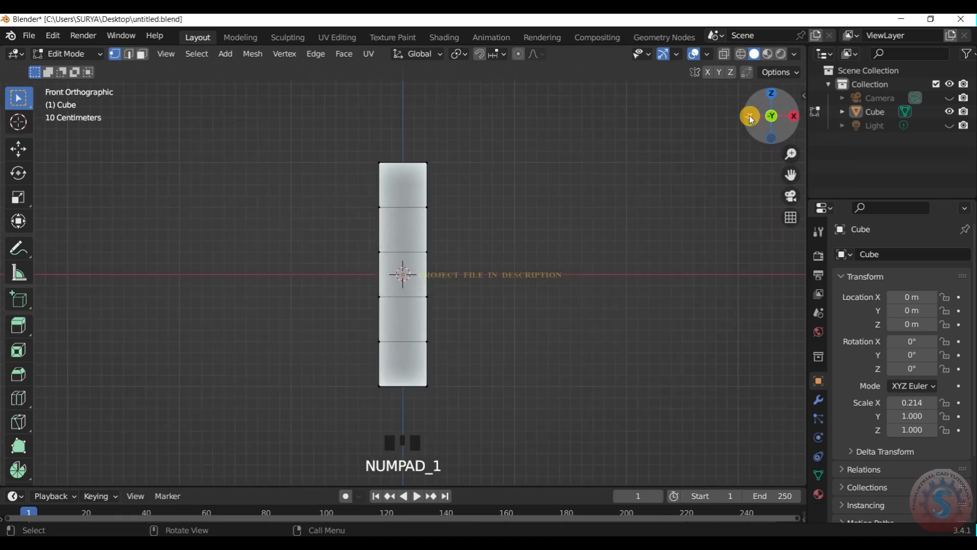
key("KP_3")
key("z")
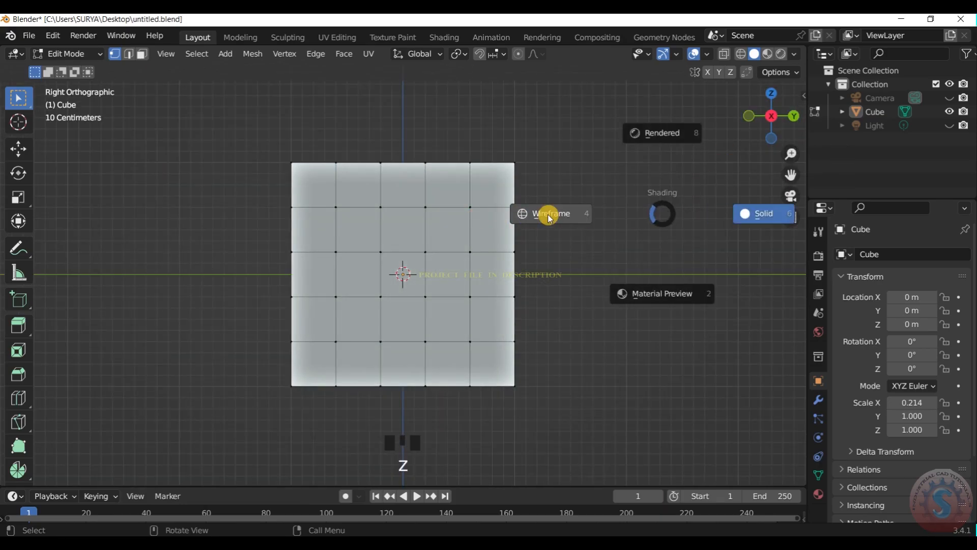
left_click(476, 198)
left_click_drag(327, 148, 484, 186)
key("g")
key("z")
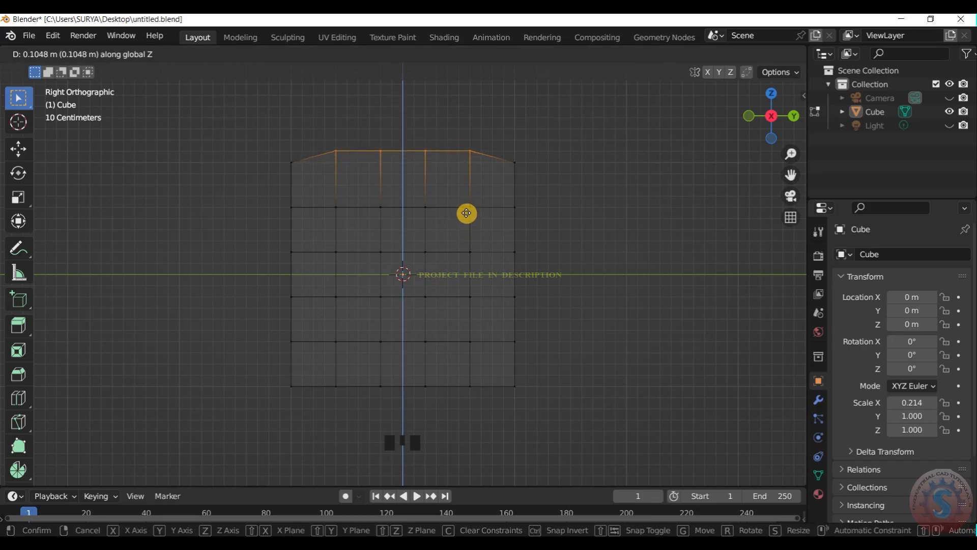
left_click(465, 213)
- Move the middle vertices of the slab's +Y side edge outward about 0.09 m along Y
left_click_drag(504, 197, 541, 349)
key("g")
key("y")
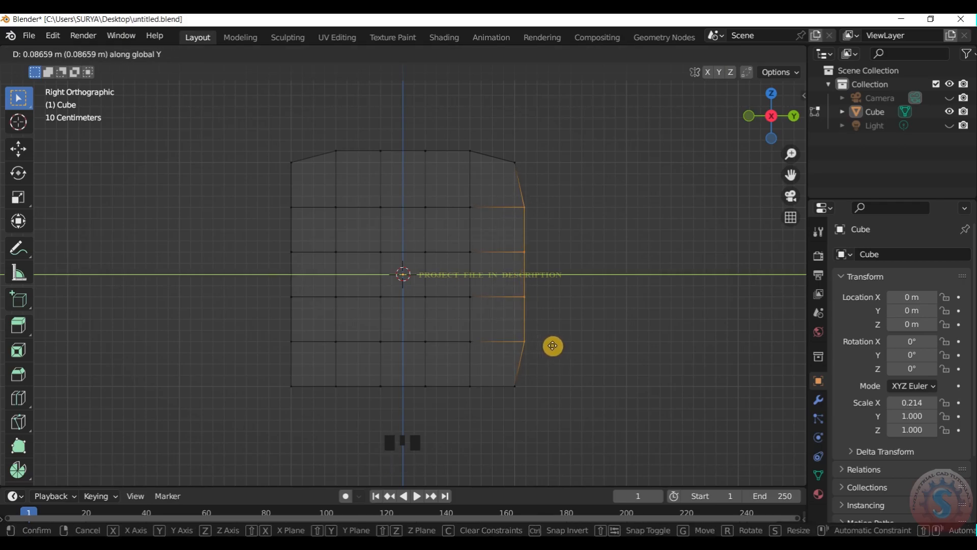
left_click(553, 345)
- Move the middle vertices of the slab's -Y side edge outward along Y to match the opposite side
left_click_drag(277, 207, 313, 351)
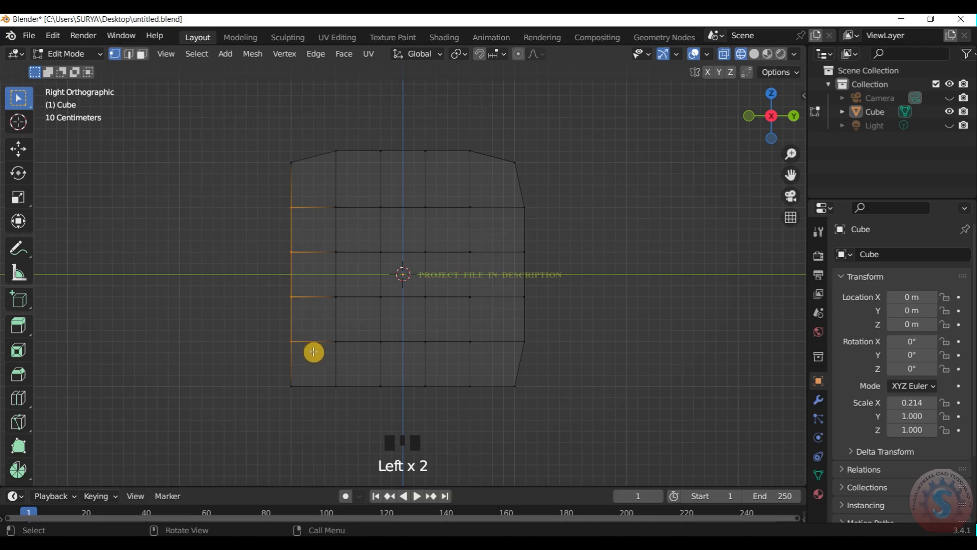
key("g")
key("y")
left_click(302, 345)
- Move the middle vertices of the slab's lower edge down about 0.12 m along Z and deselect them
left_click(331, 371)
left_click_drag(331, 371, 482, 414)
key("g")
key("z")
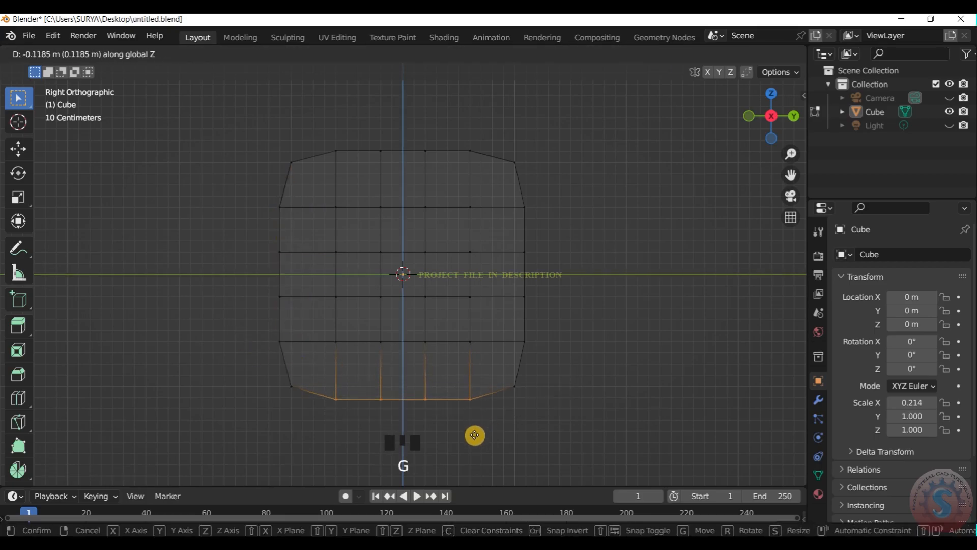
left_click(473, 431)
left_click(669, 294)
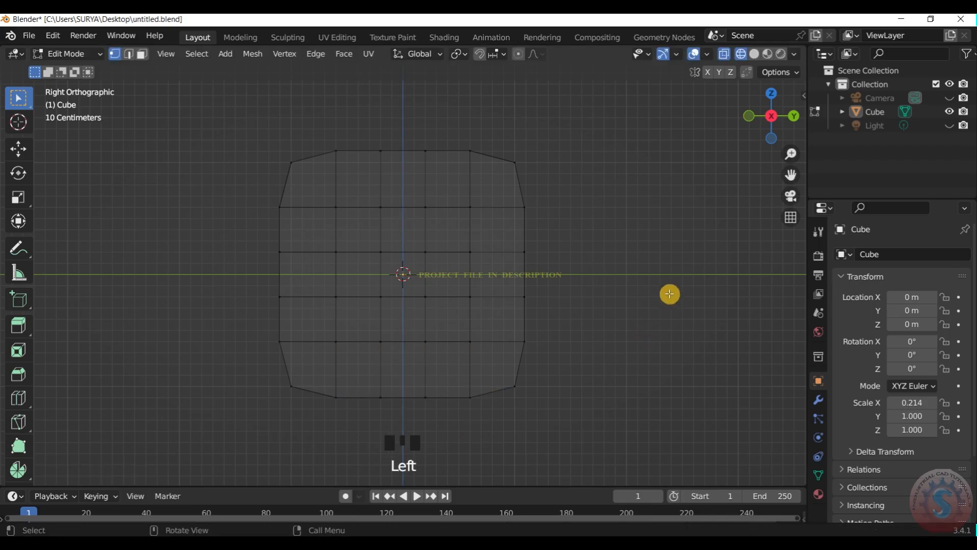
- Return the mesh to solid shading in an angled perspective view
scroll(766, 155, "down", 1)
left_click_drag(767, 131, 807, 157)
key("z")
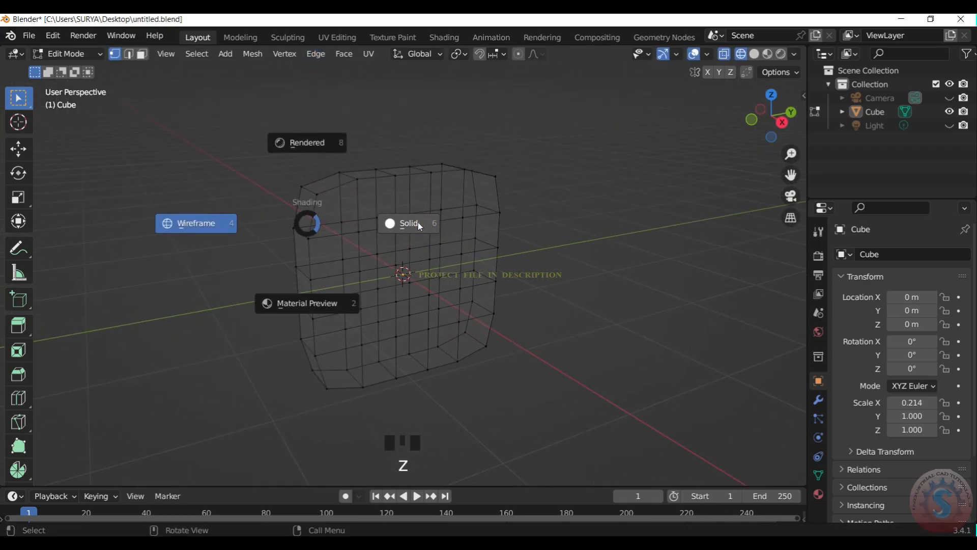
- Extrude the five middle-row faces of the slab's front outward and scale the extruded faces to about 0.54 to form a ridge
left_click(332, 305, "shift")
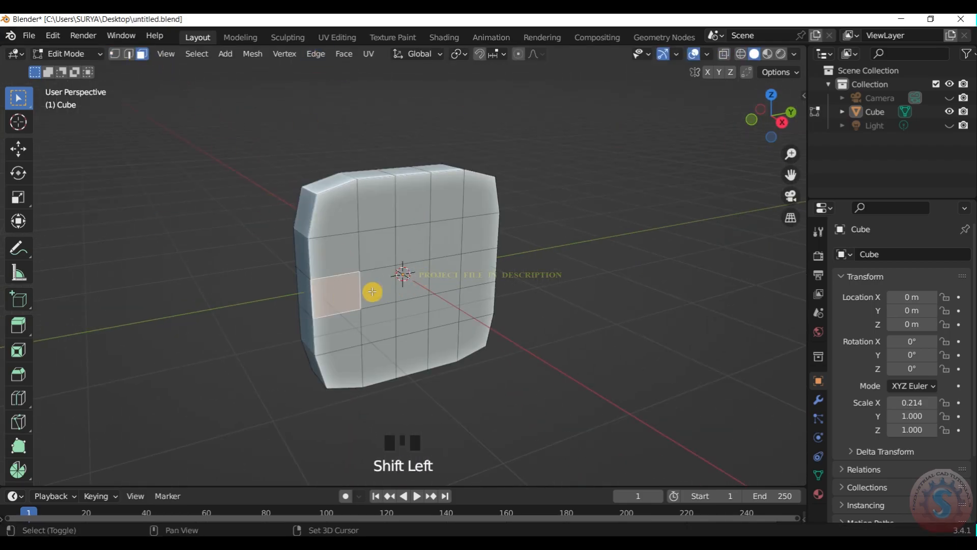
left_click(379, 294, "shift")
left_click(412, 288, "shift")
left_click(446, 280, "shift")
left_click(478, 268, "shift")
scroll(590, 243, "up", 1)
left_click_drag(776, 116, 758, 120)
key("e")
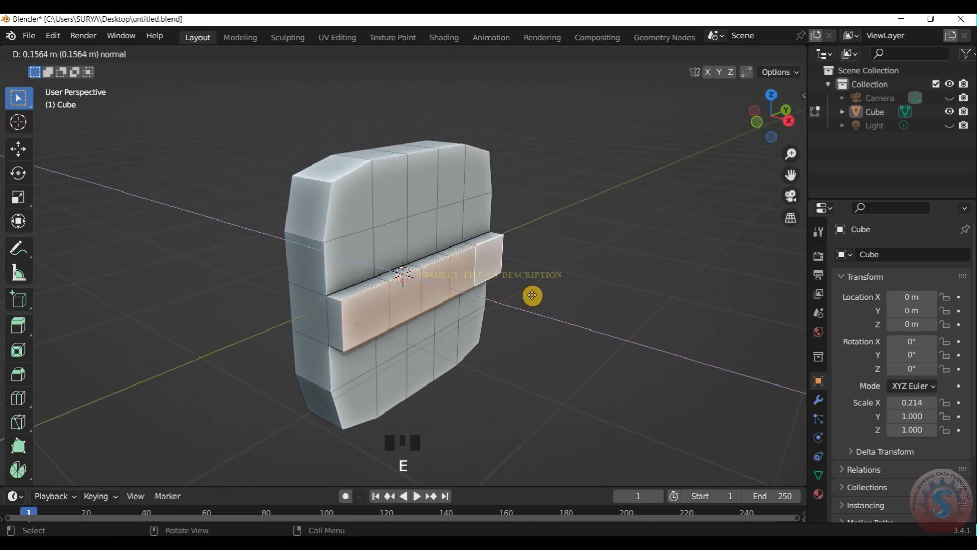
left_click(549, 299)
key("s")
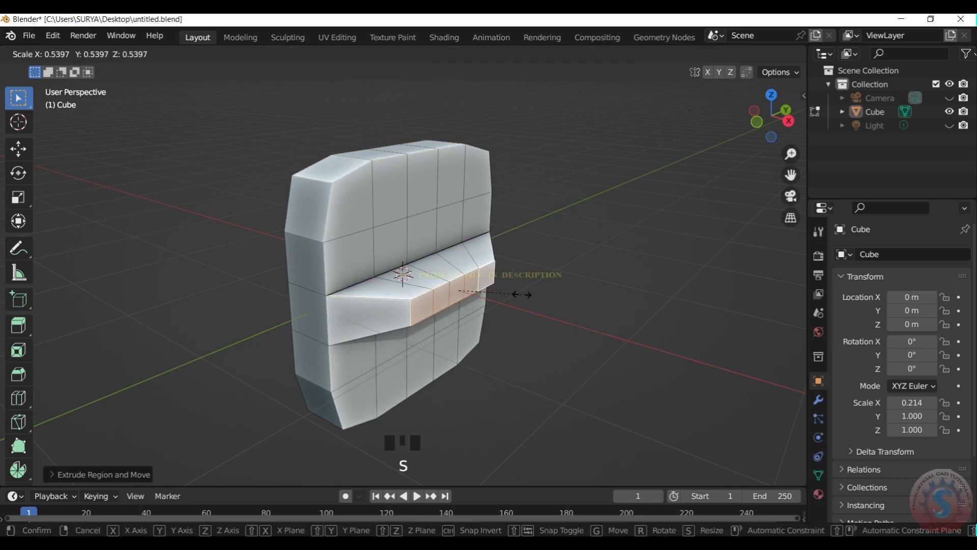
left_click(523, 294)
- Add three evenly spaced loop cuts along the depth of the extruded ridge
left_click_drag(771, 116, 789, 118)
key("ctrl+r")
scroll(413, 288, "up", 2)
left_click(406, 279)
left_click(406, 279)
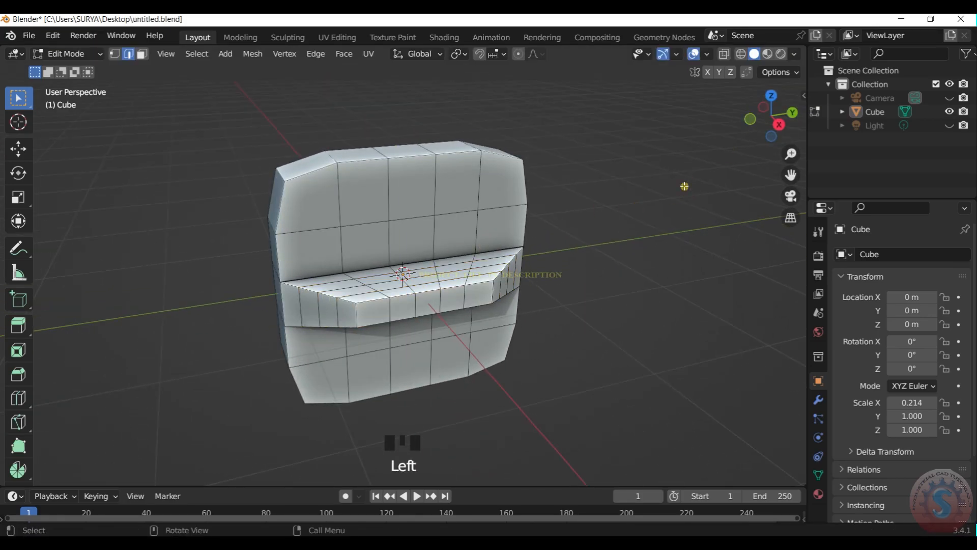
left_click_drag(66, 53, 71, 69)
left_click(75, 57)
left_click(80, 82)
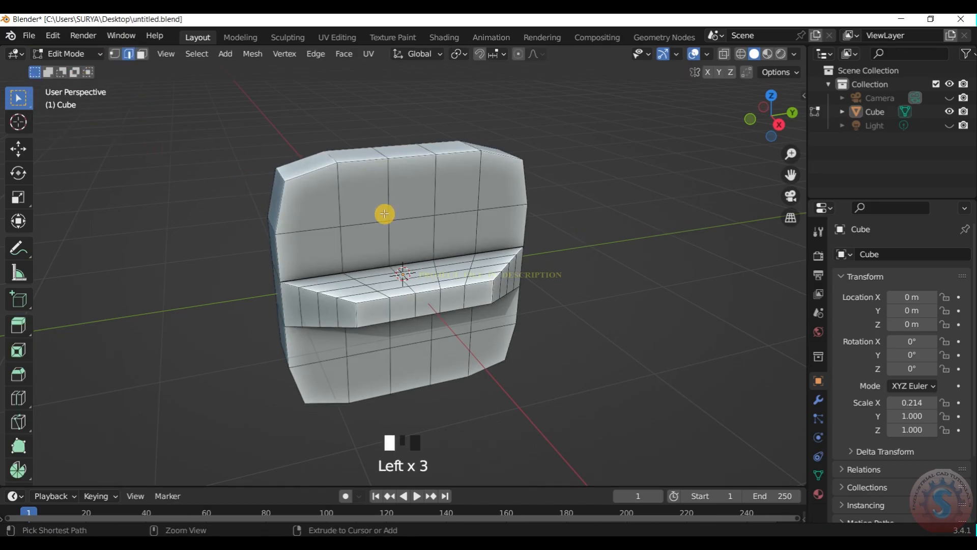
- Add two loop cuts around the slab's outer side, dividing its thickness into three
key("ctrl+r")
left_click_drag(769, 116, 754, 120)
key("ctrl+r")
left_click(335, 218)
mouse_move(763, 118)
left_mouse_down()
mouse_move(767, 66)
mouse_move(814, 127)
mouse_move(875, 125)
mouse_move(771, 117)
left_mouse_up()
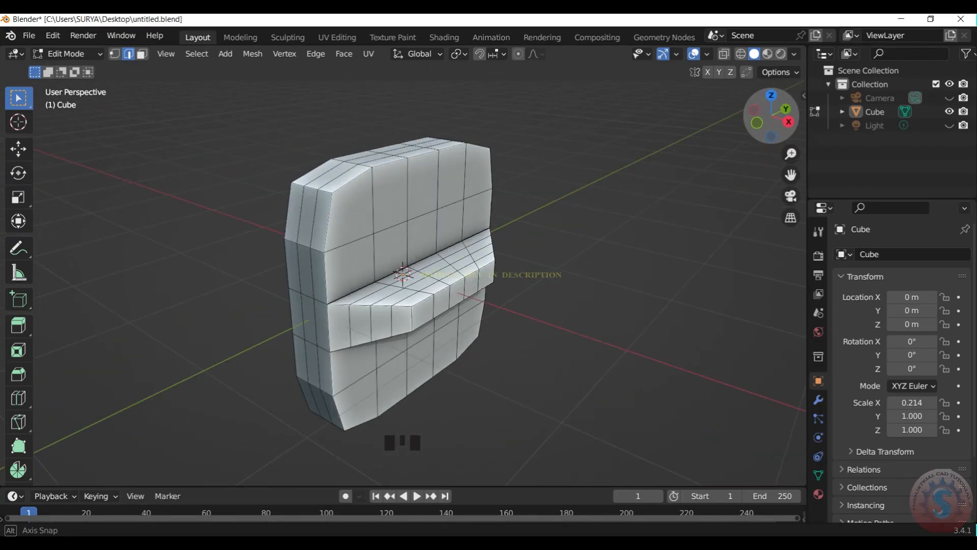
- Add a Subdivision Surface modifier to the slab and save the file
left_click(818, 399)
left_click(875, 253)
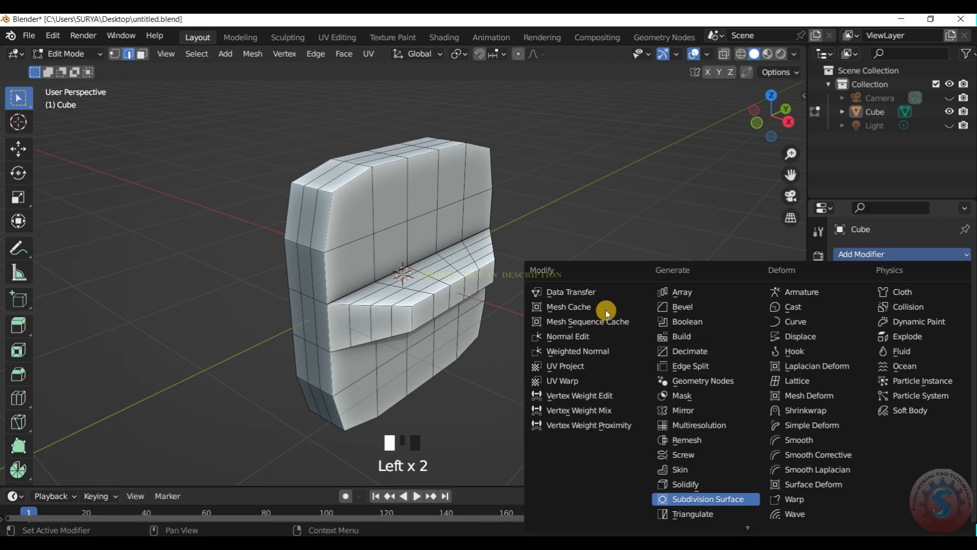
left_click(946, 314)
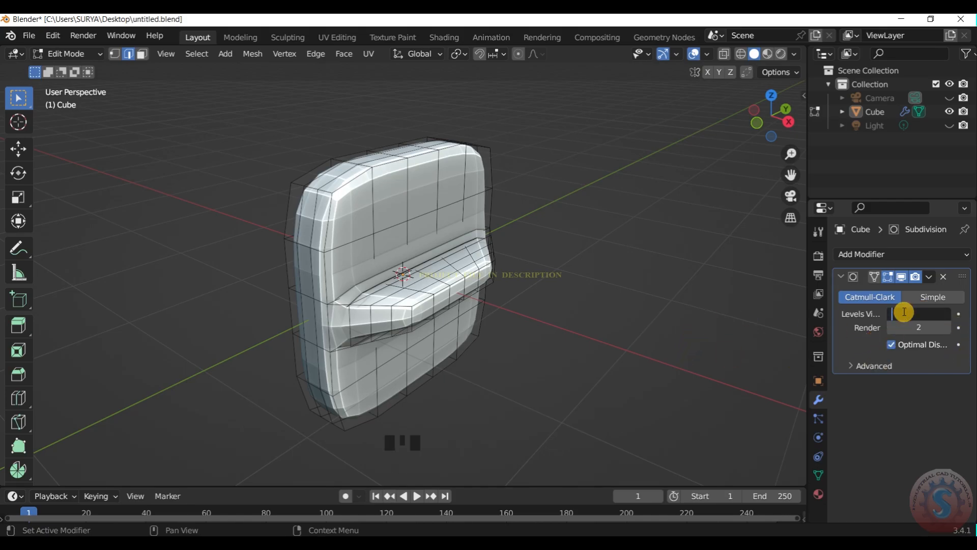
left_click(716, 277)
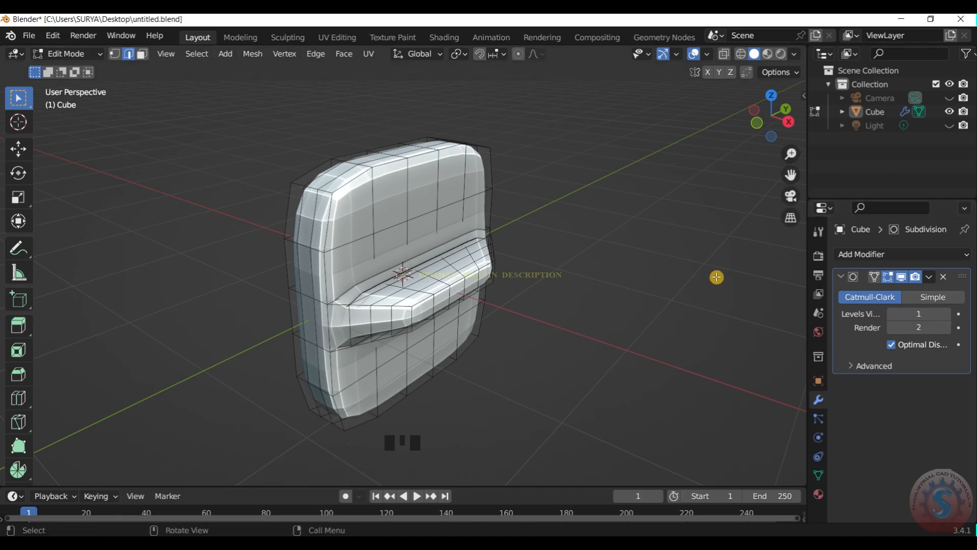
key("ctrl+s")
- Set both the viewport and render levels of the Subdivision modifier to 3
left_click(919, 313)
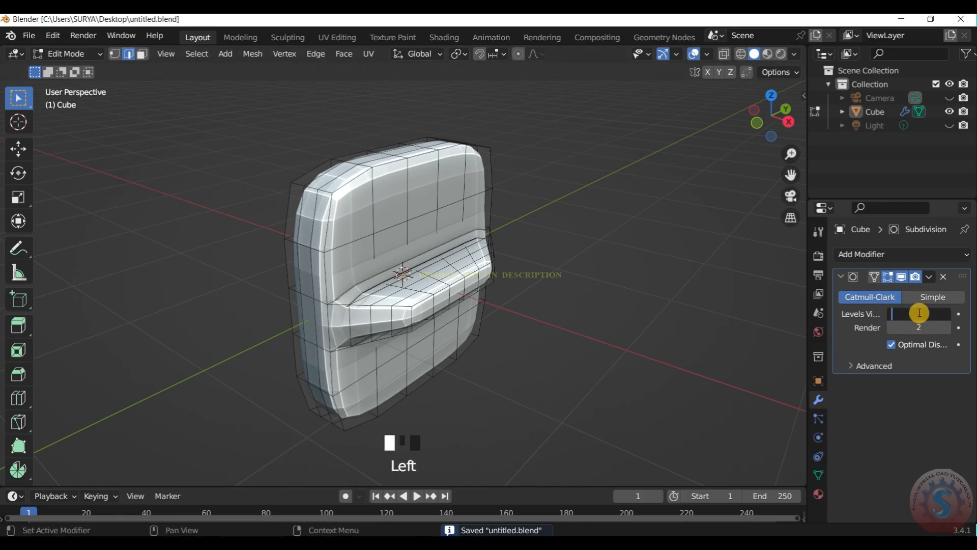
type("3")
key("Return")
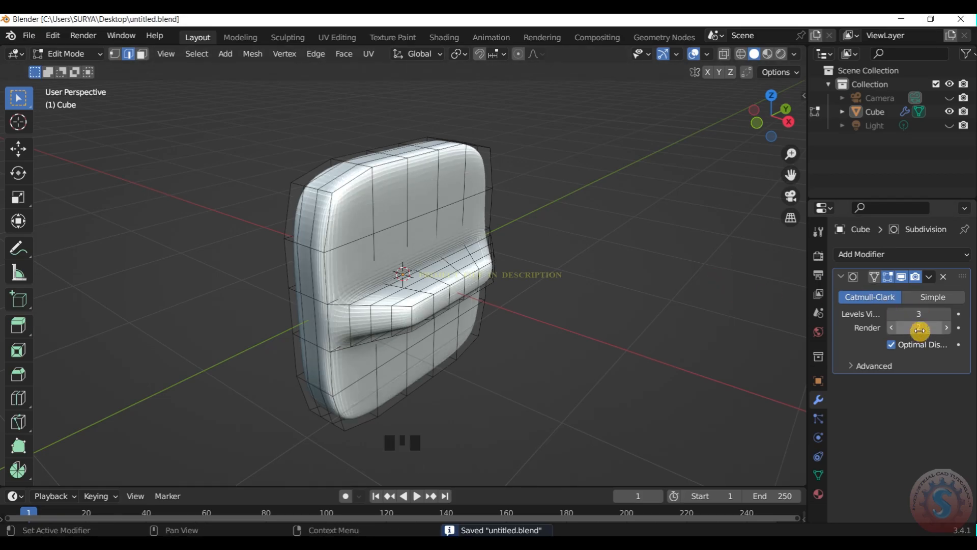
left_click(920, 329)
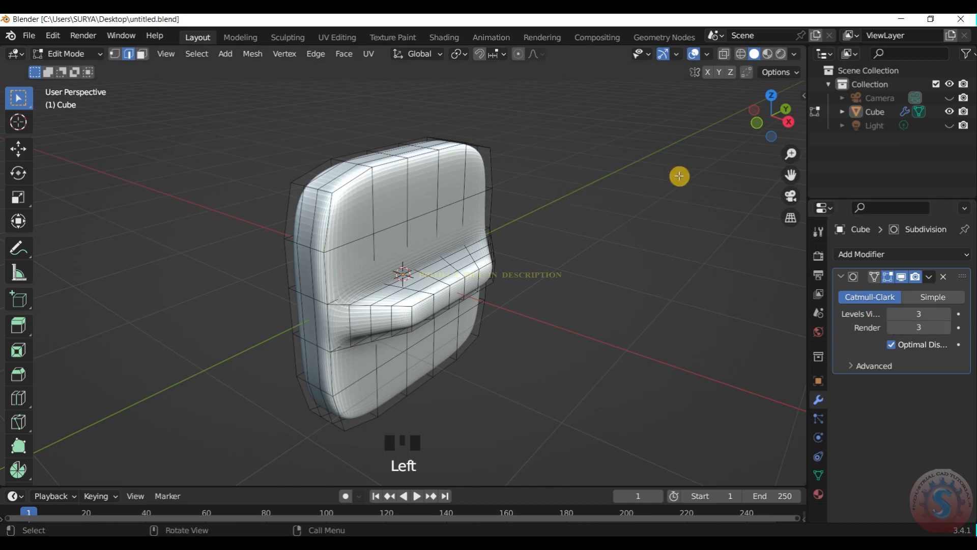
- Return to Object Mode and apply Shade Smooth to the slab
left_click(68, 53)
left_click(76, 68)
right_click(413, 211)
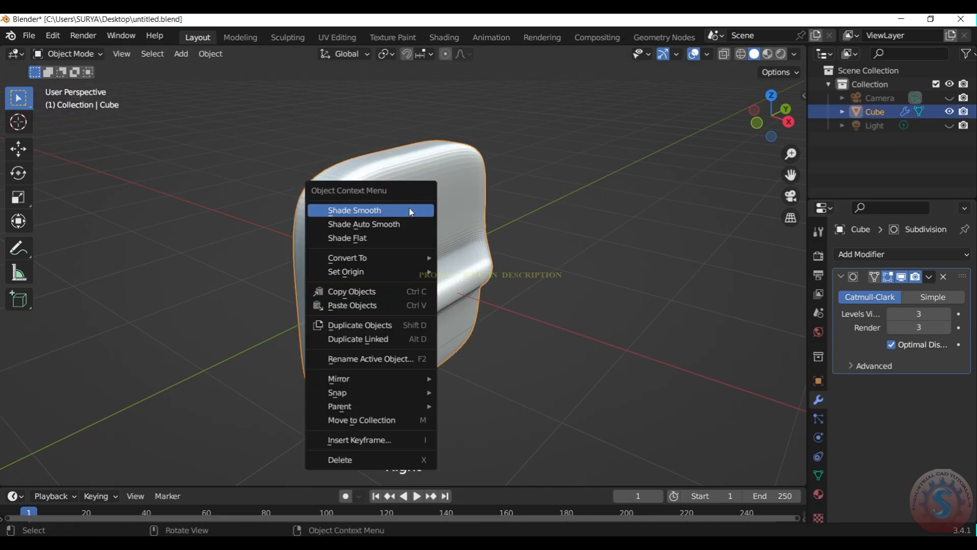
left_click(409, 207)
- In Edit Mode, select all the faces on the slab's flat back and delete them
left_click_drag(747, 126, 698, 130)
left_click(82, 57)
left_click(89, 83)
left_click_drag(768, 113, 850, 108)
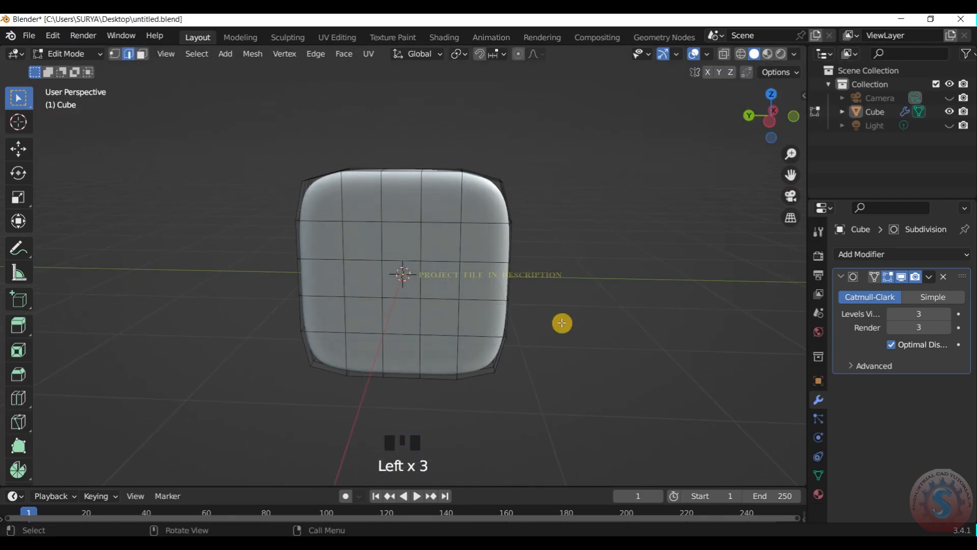
left_click_drag(463, 338, 367, 220)
left_click(142, 54)
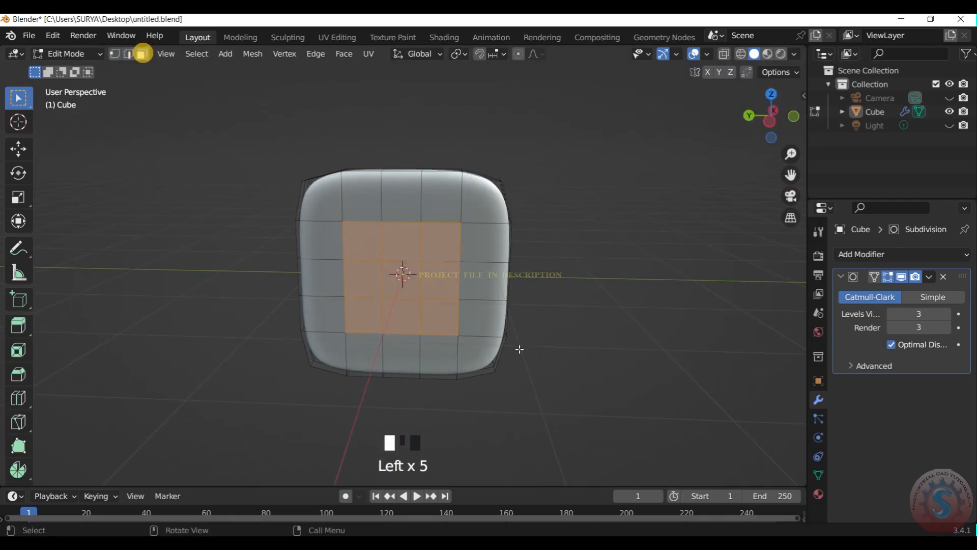
key("x")
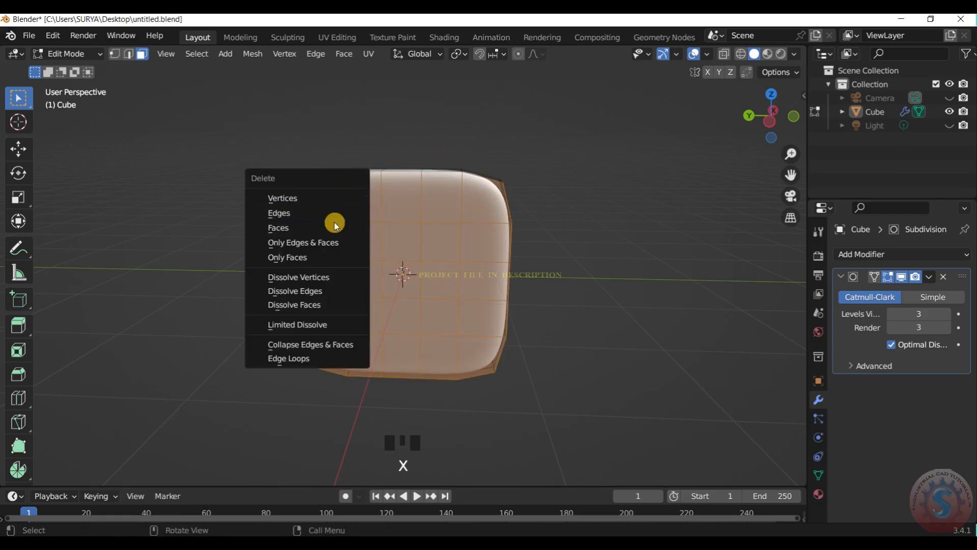
left_click(333, 228)
- Return to Object Mode, inspect the opened shell from the front and back, and save the file
left_click(68, 54)
left_click(71, 68)
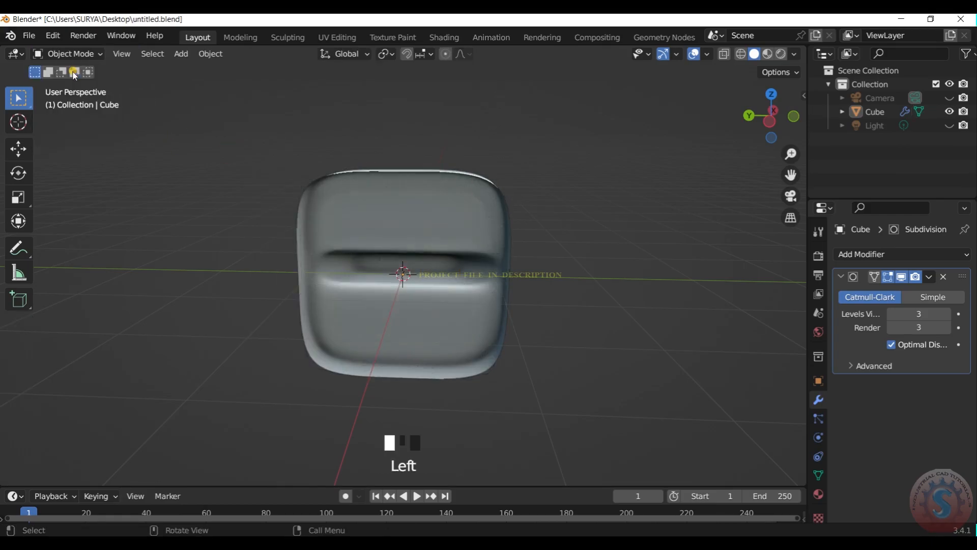
scroll(767, 113, "up", 1)
left_click_drag(767, 113, 606, 115)
scroll(765, 115, "down", 2)
scroll(765, 115, "up", 2, "ctrl")
key("ctrl+s")
- Enter Edit Mode and add a horizontal loop cut around the shell between the ridge and the row line above it
scroll(768, 121, "up", 2)
left_click(72, 54)
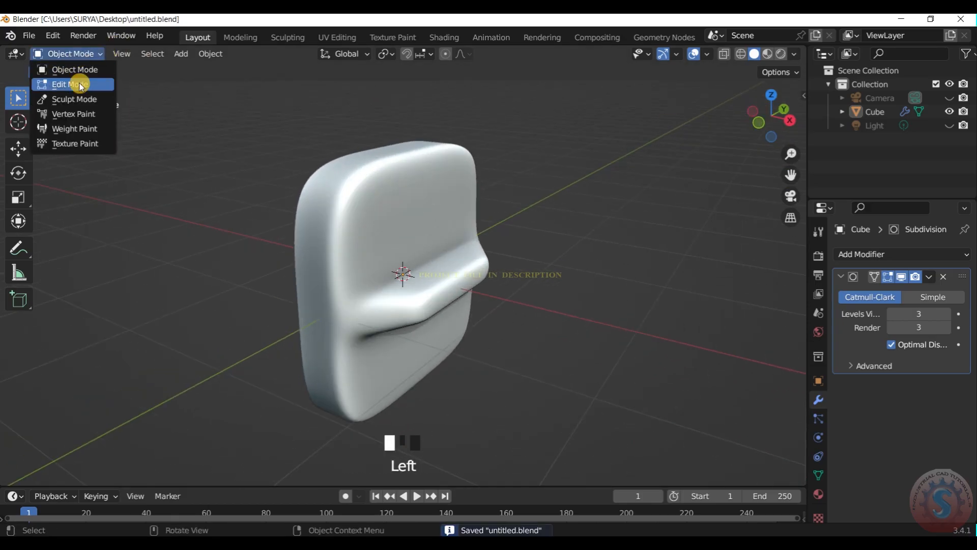
left_click(77, 81)
scroll(462, 279, "up", 1)
key("ctrl+r")
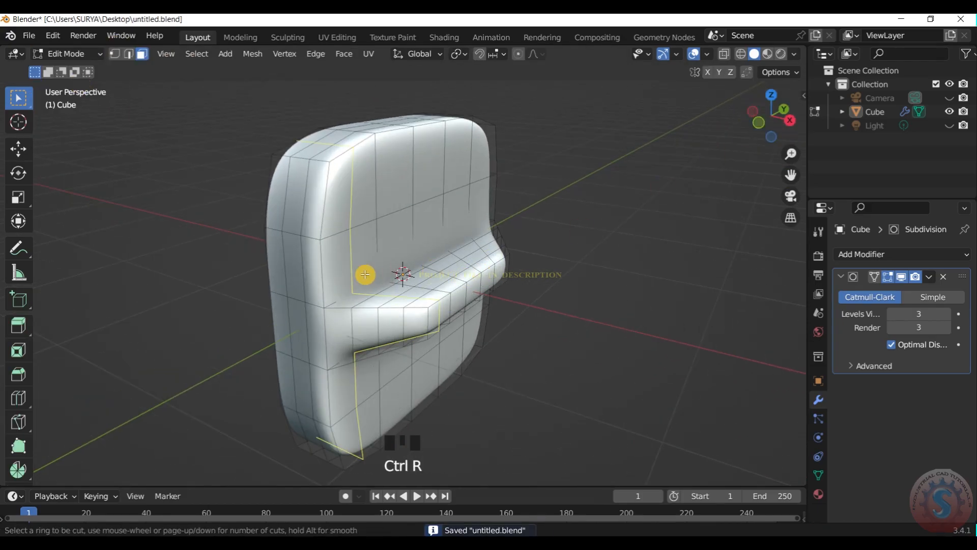
left_click(335, 270)
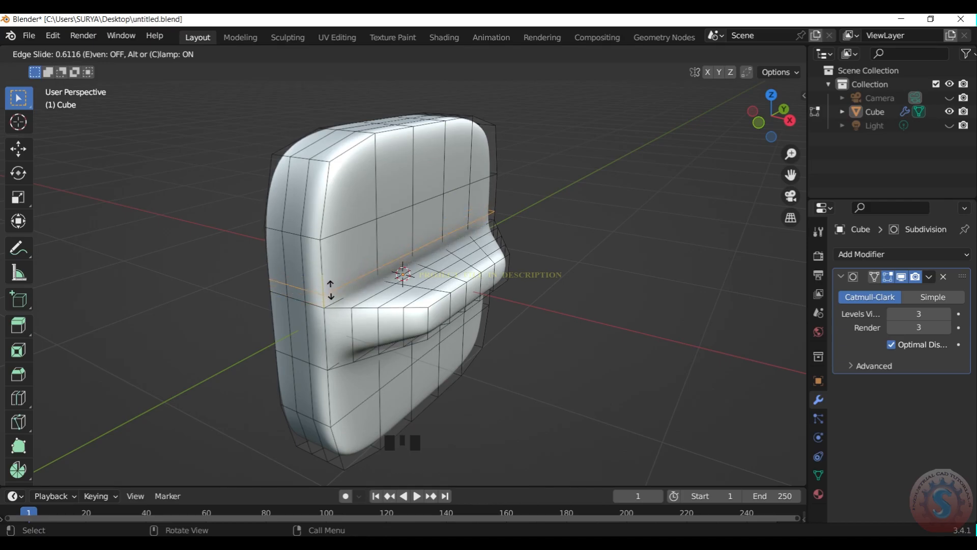
left_click(595, 146)
- Add a centred horizontal loop cut around the shell in the row just below the ridge
left_click_drag(773, 115, 755, 120)
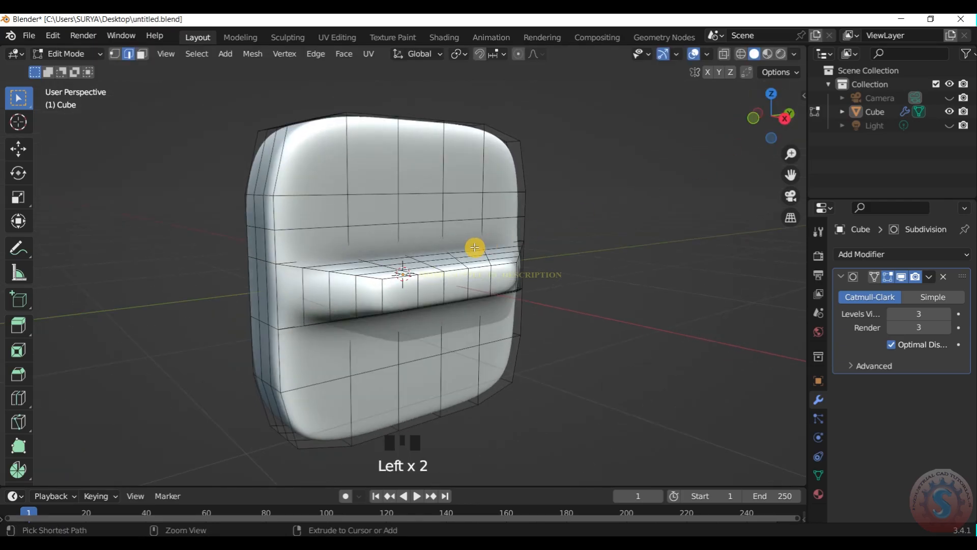
key("ctrl+r")
double_click(289, 371)
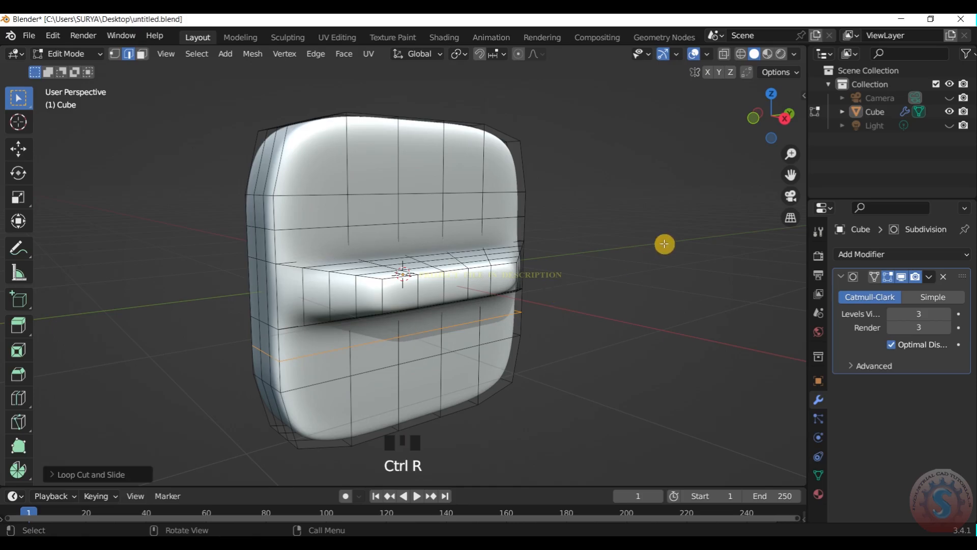
- Add two loop cuts around the shell's side wall, one near its front edge and one further back
left_click(664, 244)
mouse_move(786, 129)
left_mouse_down()
mouse_move(840, 173)
mouse_move(783, 128)
left_mouse_up()
key("ctrl+r")
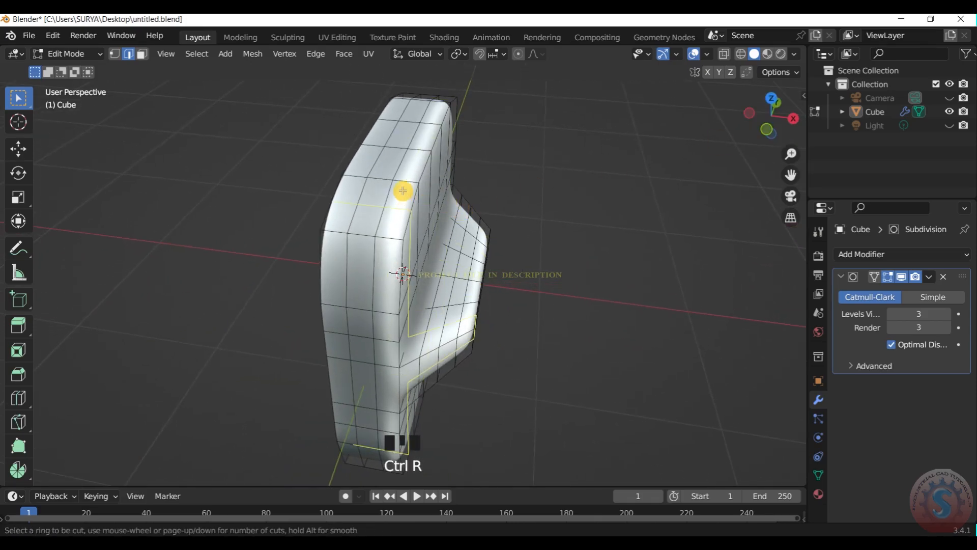
double_click(404, 184)
left_click(504, 150)
key("ctrl+r")
double_click(356, 179)
left_click(530, 148)
- Add one horizontal loop cut around the shell just below the ridge and another just above it
left_click_drag(773, 129, 732, 120)
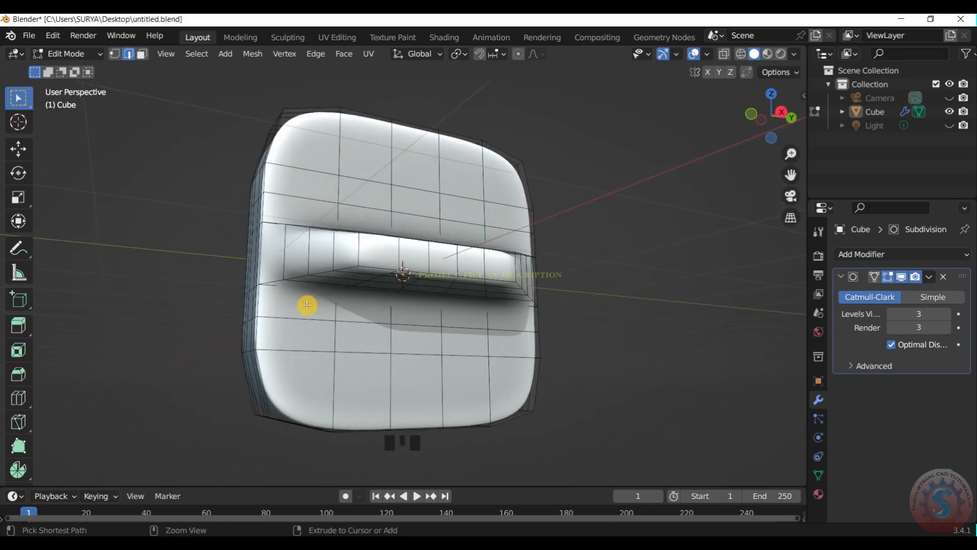
key("ctrl+r")
left_click(265, 299)
left_click(265, 299)
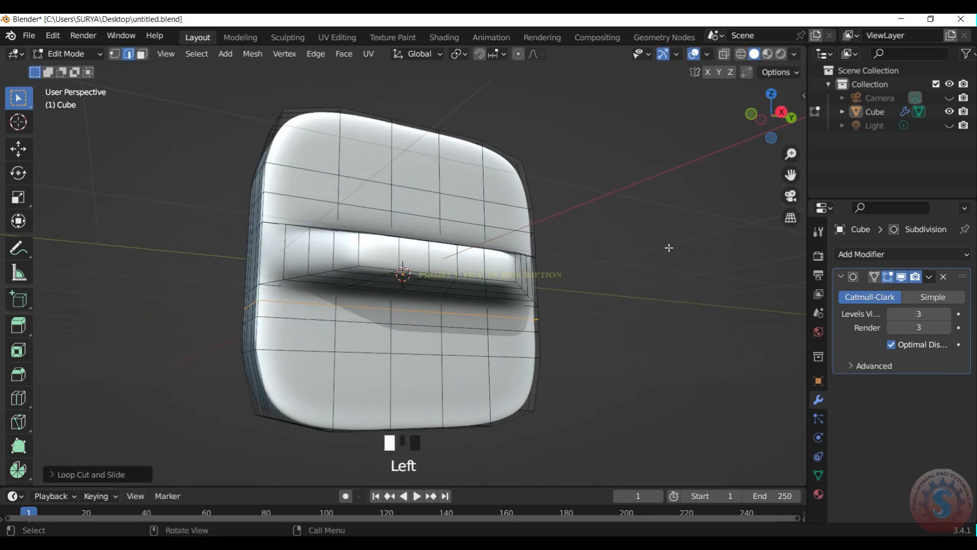
key("ctrl+r")
left_click(268, 206)
left_click(268, 207)
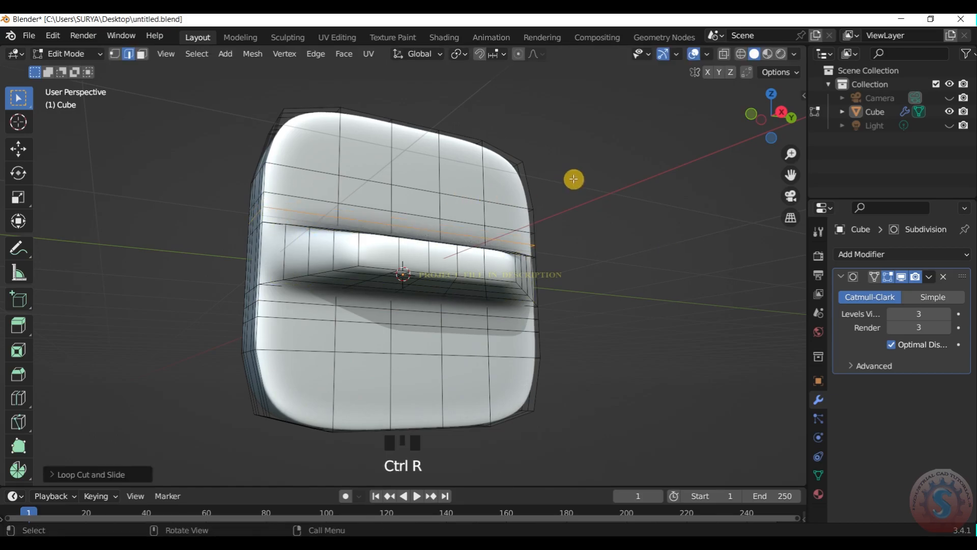
left_click(574, 178)
- Add two evenly spaced horizontal loop cuts around the ridge band and return to Object Mode
left_click_drag(768, 141, 808, 164)
key("ctrl+r")
scroll(390, 292, "up", 1)
left_click(390, 293)
left_click(390, 292)
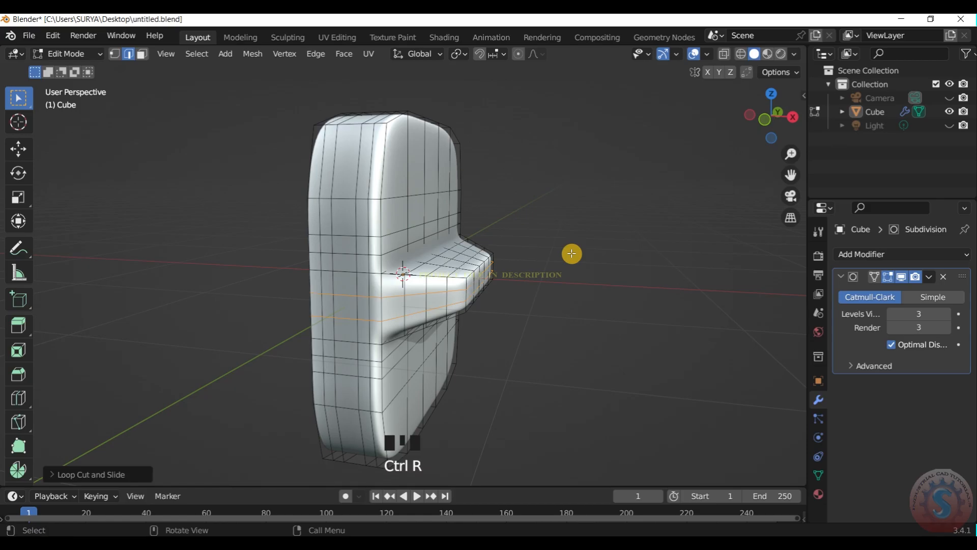
left_click(572, 253)
left_click(88, 56)
left_click(91, 74)
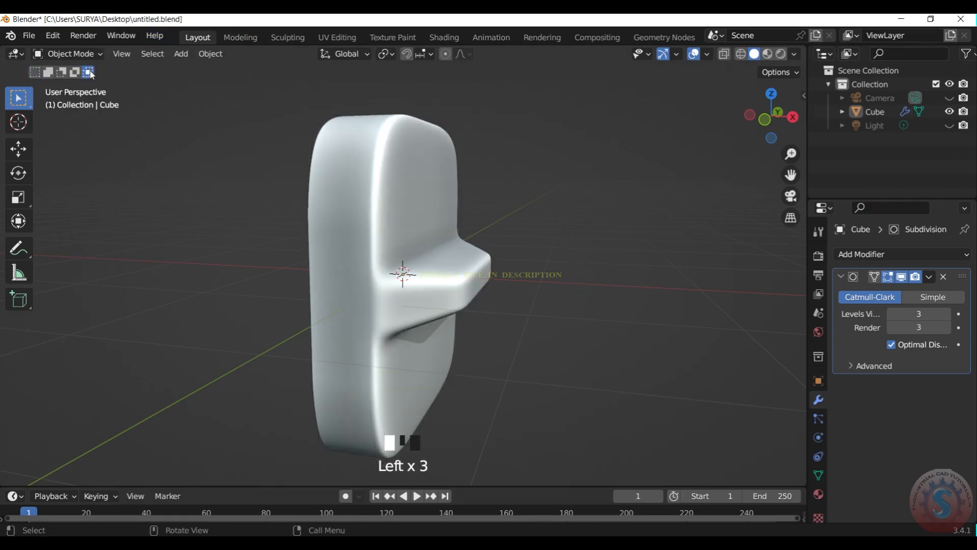
left_click_drag(747, 115, 847, 102)
- Try to add another loop cut through the upper front of the shell in Edit Mode
left_click(74, 64)
left_click(78, 82)
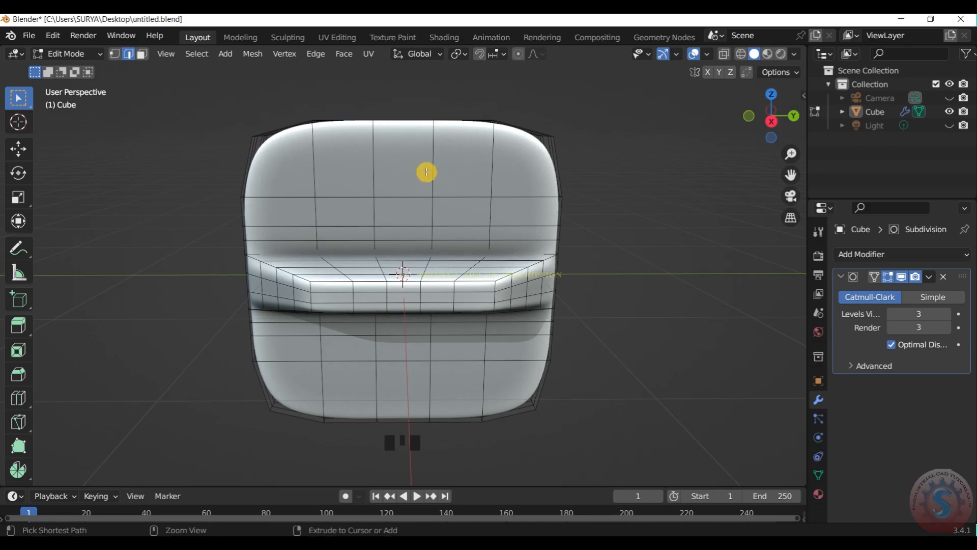
key("ctrl+r")
left_click(421, 168)
left_click_drag(770, 109, 801, 93)
key("ctrl+z")
key("ctrl+z")
scroll(756, 109, "down", 1)
key("ctrl+r")
left_click(306, 214)
right_click(491, 136)
left_click(513, 128)
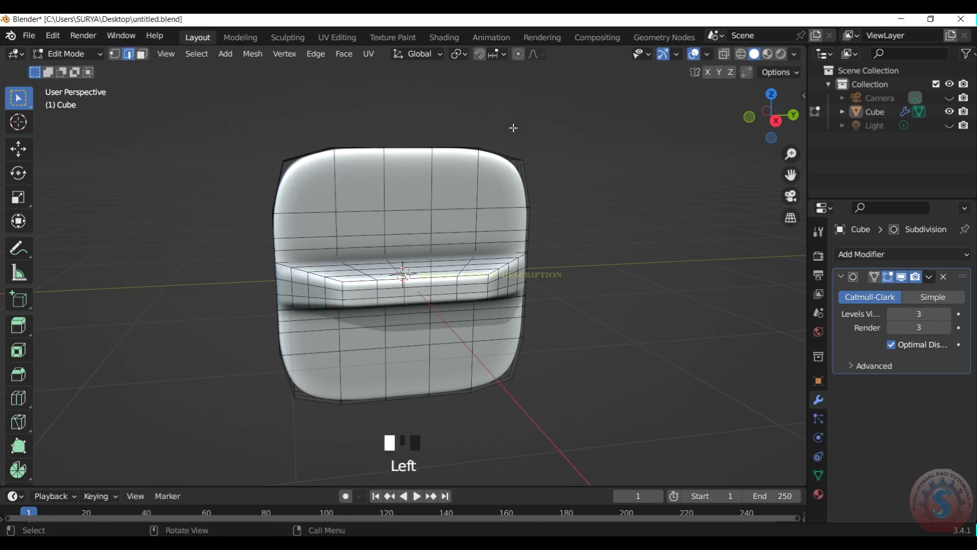
- Add a centred horizontal loop cut around the middle of the ridge band and bevel it into a narrow strip
left_click(83, 54)
left_click(92, 71)
scroll(753, 119, "up", 2)
left_click_drag(753, 119, 769, 125)
left_click_drag(68, 54, 77, 83)
left_click_drag(755, 125, 694, 179)
key("ctrl+r")
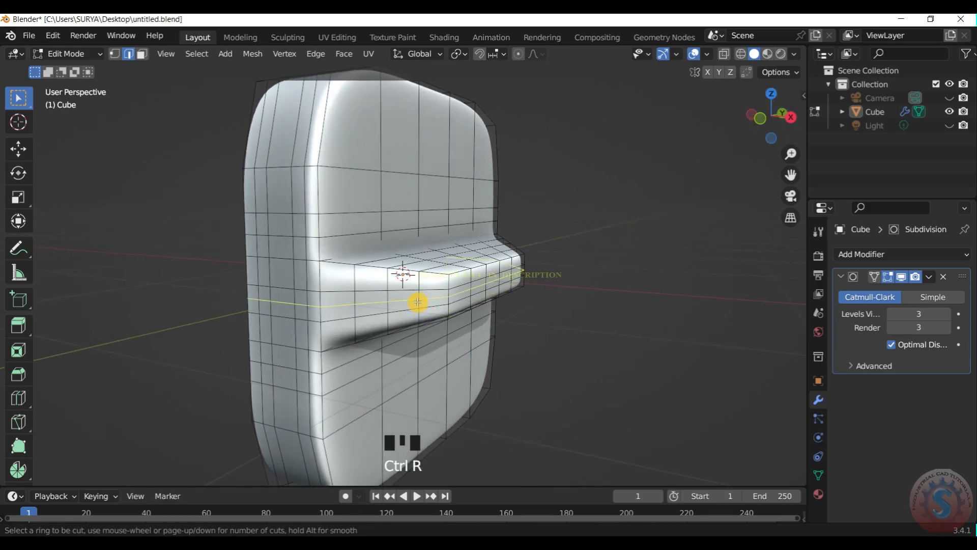
left_click(525, 283)
right_click(524, 283)
key("ctrl+b")
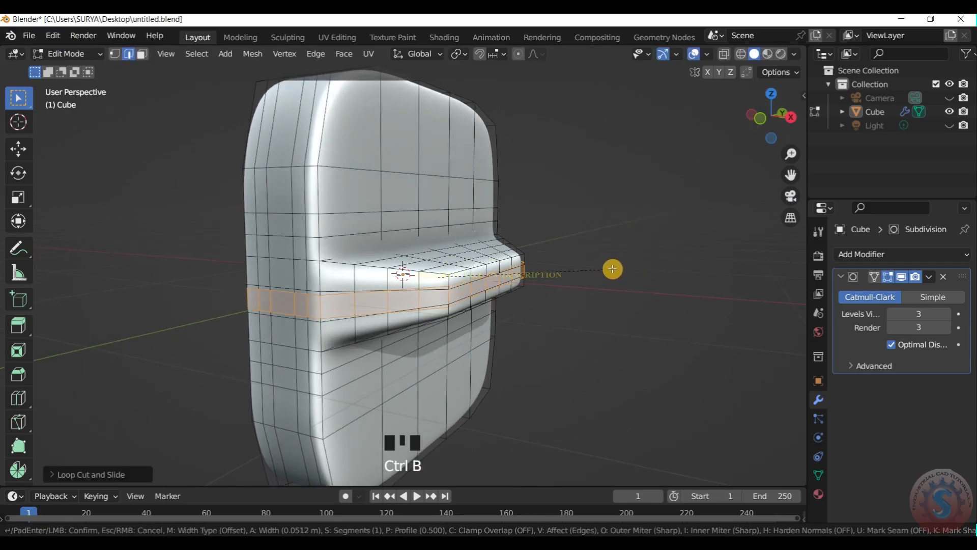
left_click(608, 266)
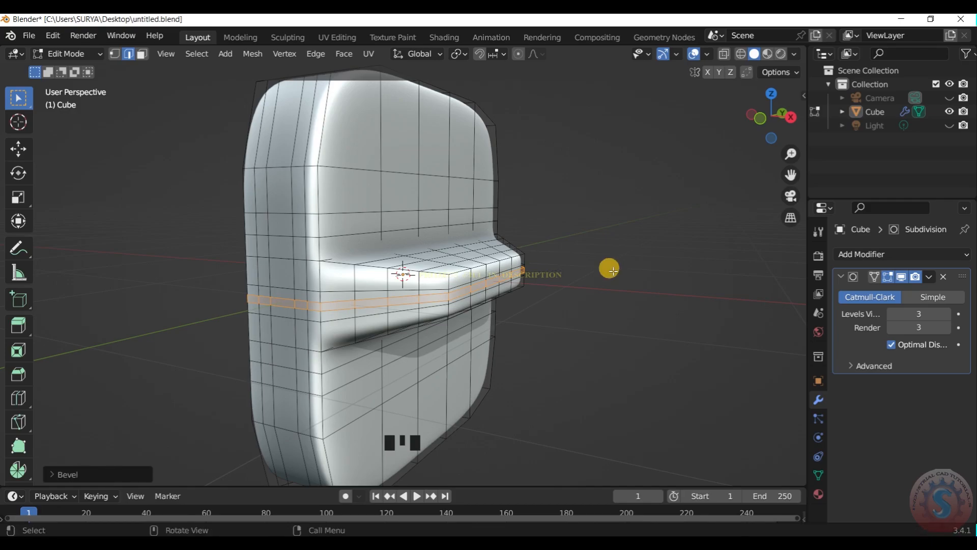
- Inset the strip's faces, extrude and scale them into a thin seam groove around the shell, and check it in Object Mode
scroll(615, 277, "up", 1)
key("i")
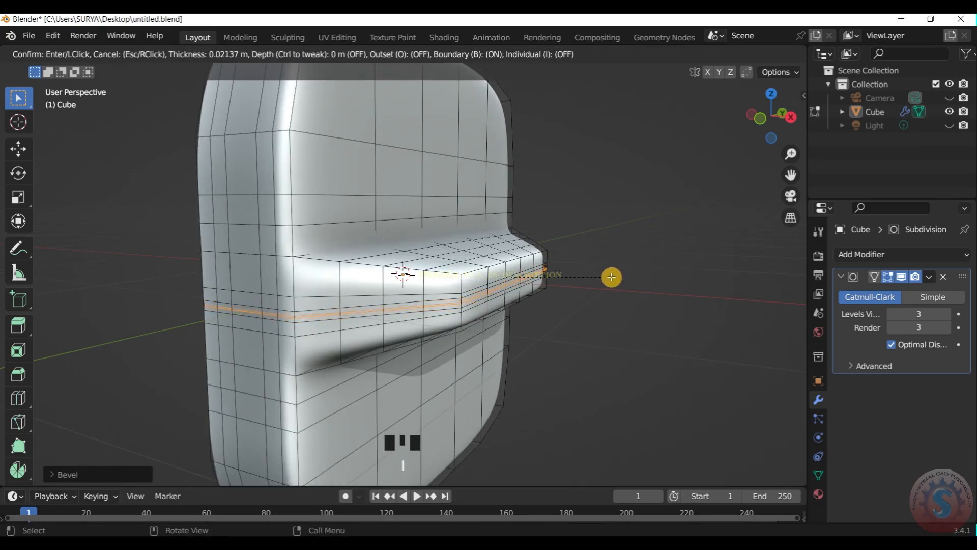
left_click(616, 278)
key("e")
key("s")
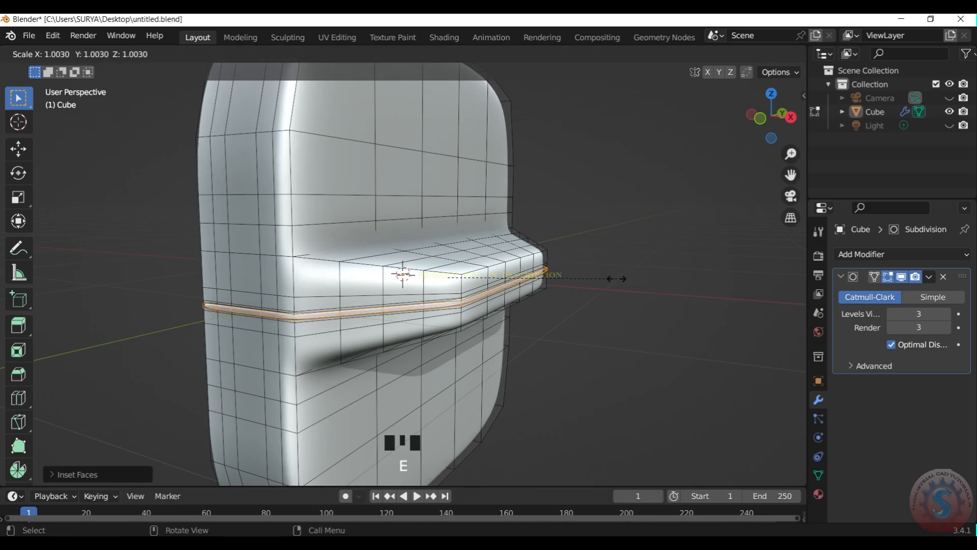
left_click(616, 279)
left_click(62, 51)
left_click(66, 69)
scroll(766, 112, "down", 2)
left_click_drag(766, 112, 800, 109)
scroll(377, 278, "up", 1)
- In Edit Mode, add a loop cut tight against the back rim of the side wall, and return to Object Mode
left_click(92, 54)
left_click(71, 84)
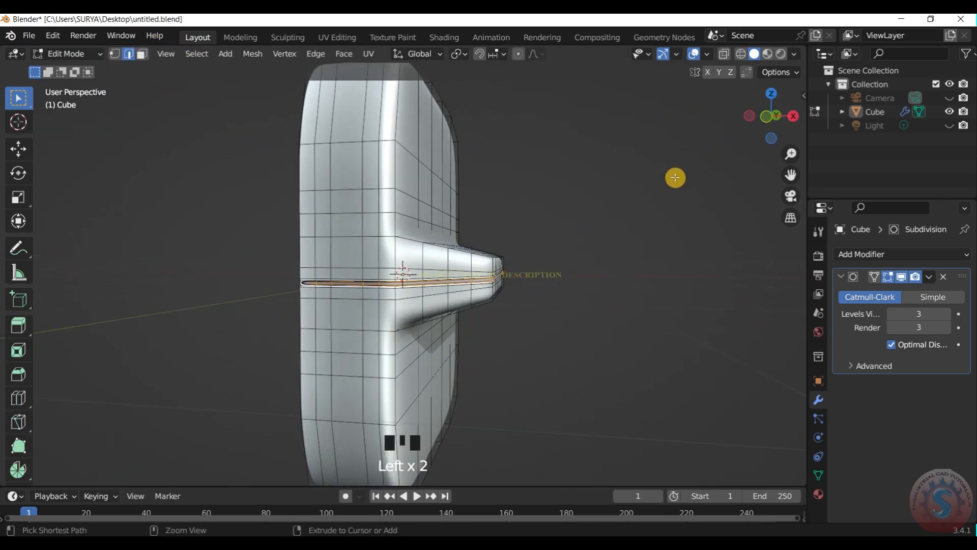
key("ctrl+r")
left_click(287, 191)
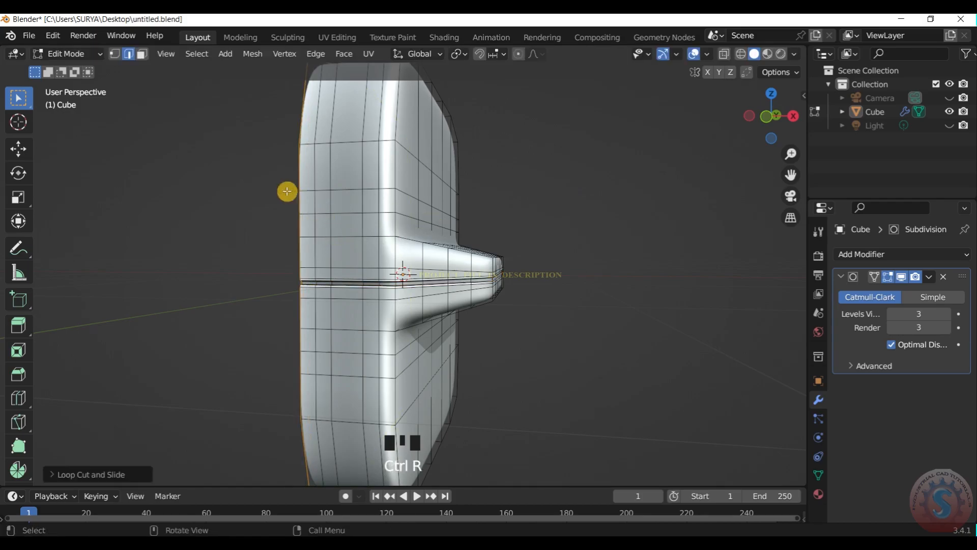
left_click_drag(767, 117, 796, 113)
key("ctrl+r")
left_click(72, 57)
left_click(73, 56)
left_click(76, 68)
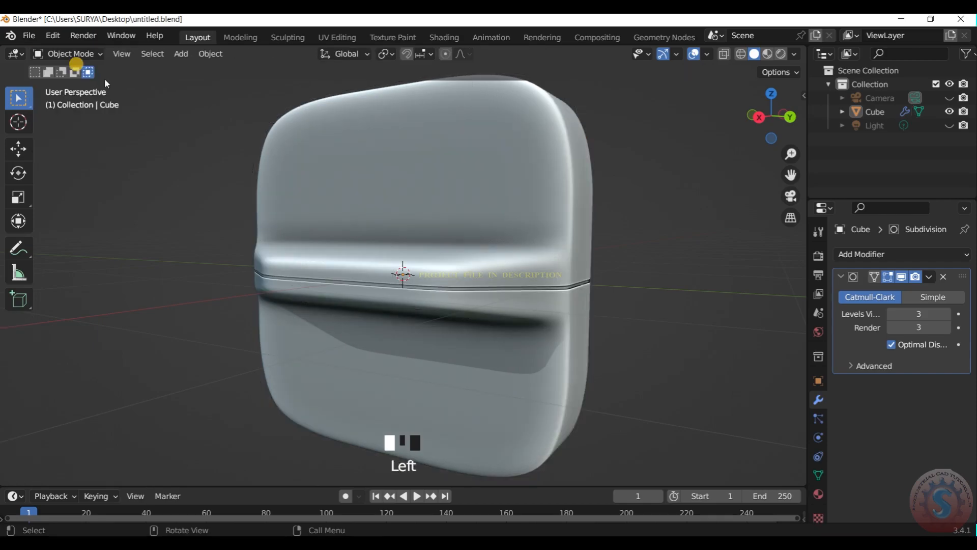
- Examine the shell and its seam groove in the camera view and from other angles
scroll(770, 137, "down", 2)
scroll(766, 117, "up", 1)
mouse_move(763, 114)
left_mouse_down()
mouse_move(788, 114)
mouse_move(762, 111)
left_mouse_up()
scroll(784, 114, "down", 4)
scroll(762, 111, "up", 2)
key("KP_0")
scroll(481, 252, "up", 4)
scroll(438, 266, "up", 4)
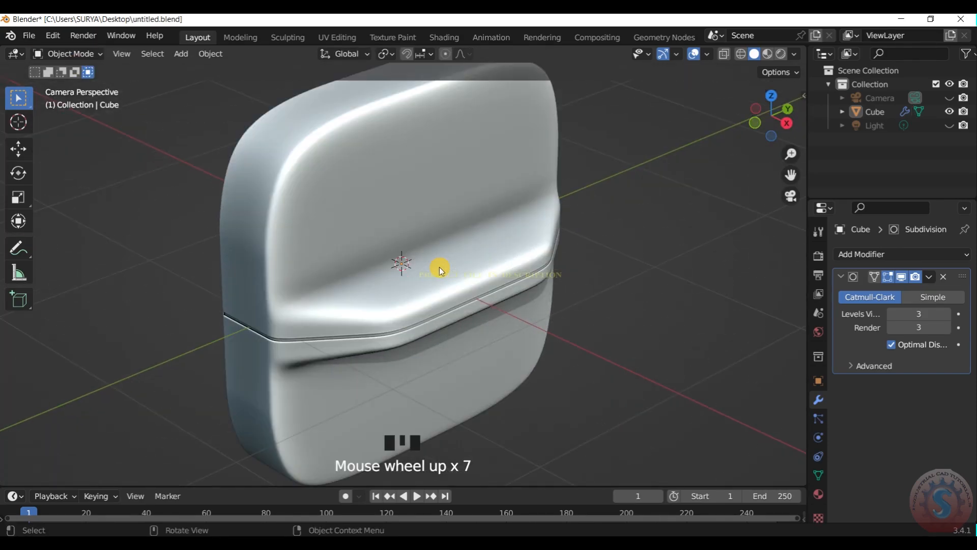
scroll(438, 266, "up", 3)
scroll(439, 267, "down", 4)
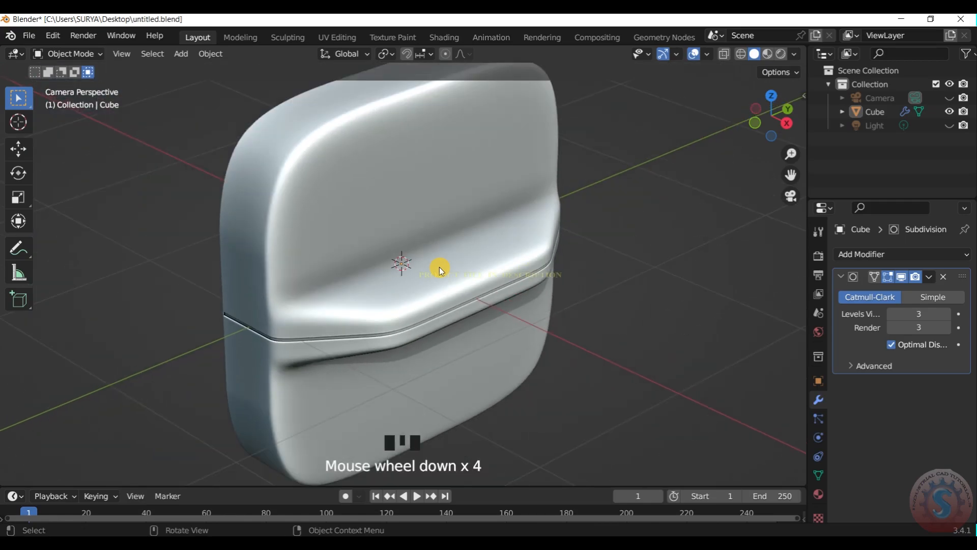
scroll(787, 122, "up", 2)
left_click_drag(787, 122, 763, 121)
scroll(779, 117, "up", 6)
scroll(763, 121, "up", 2)
left_click_drag(790, 174, 790, 173)
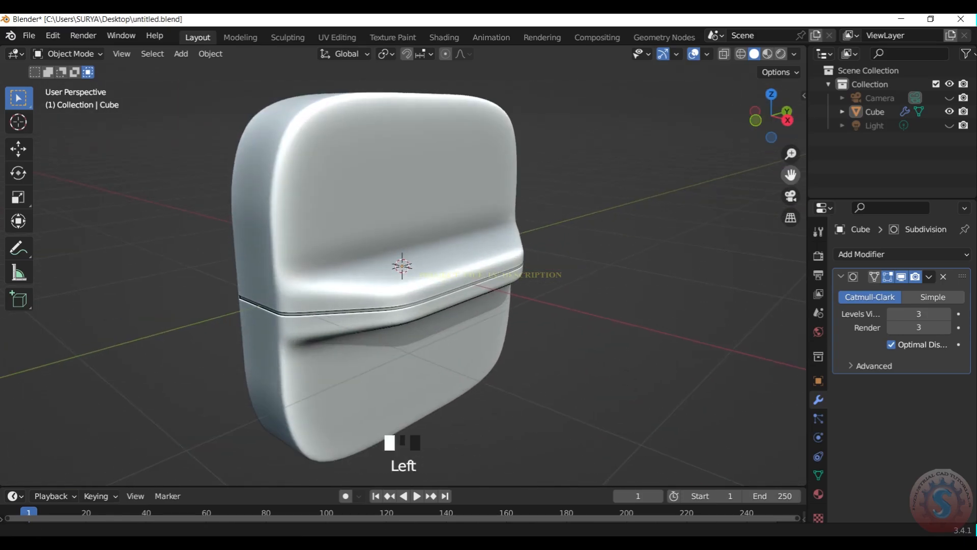
- In Edit Mode with face selection, select the upper-left corner face of the shell's front and inset it
left_click(68, 53)
left_click(71, 83)
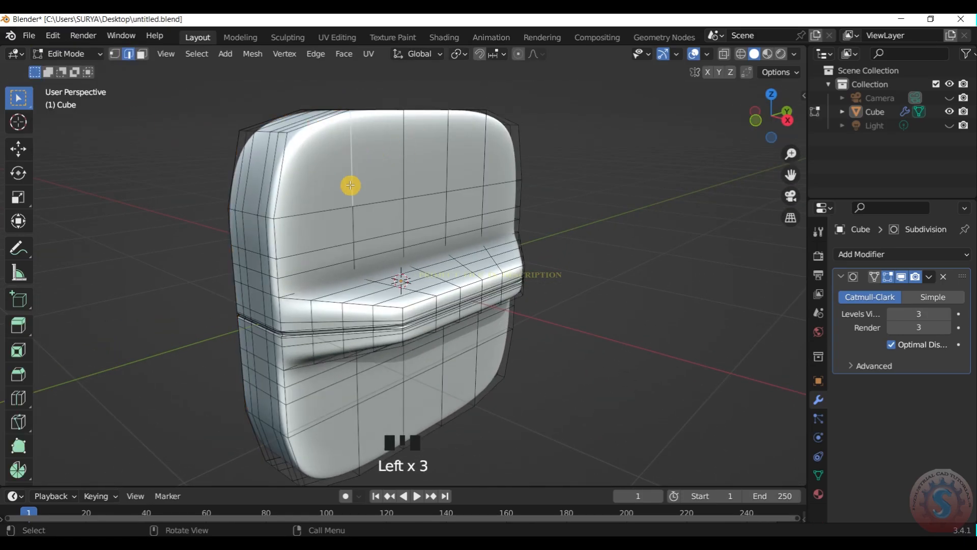
left_click(141, 54)
left_click(334, 175)
key("i")
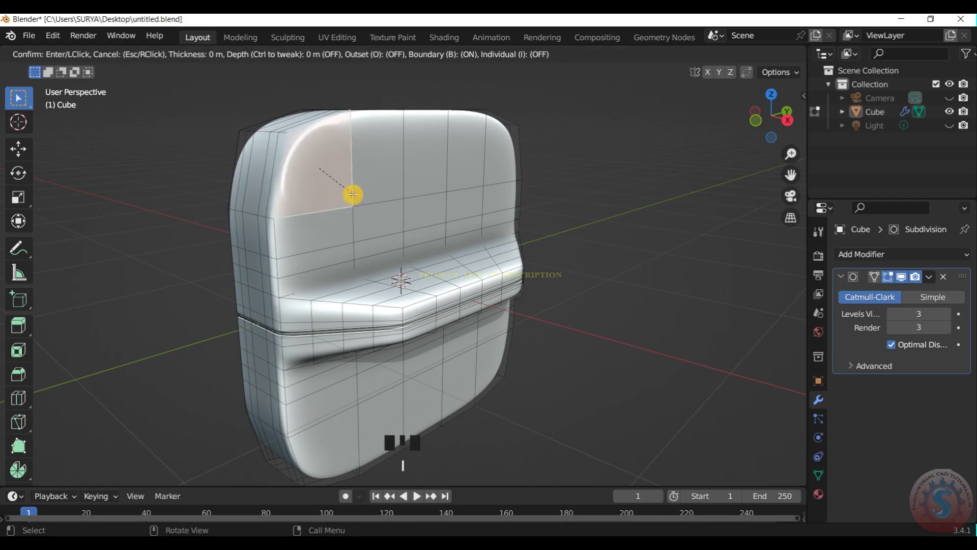
left_click(342, 181)
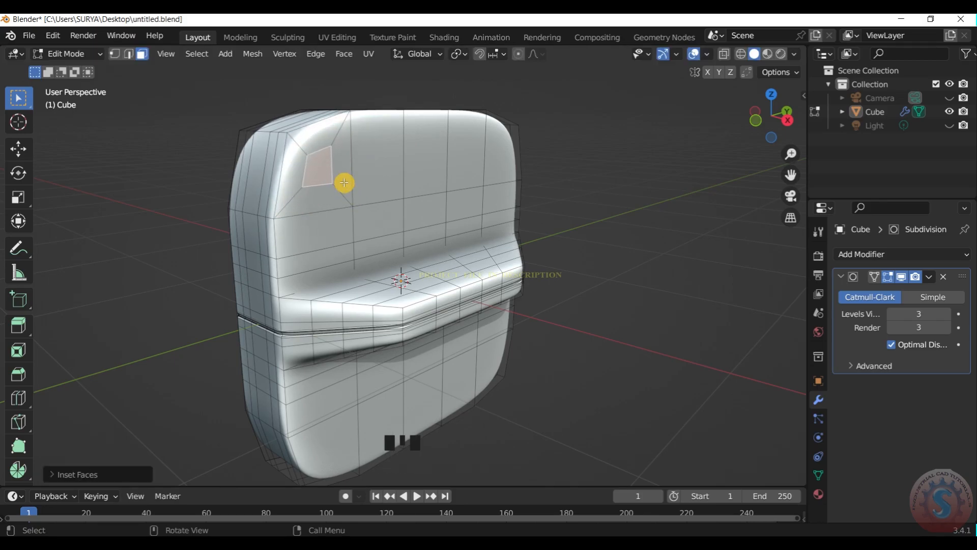
- Round the inset face with LoopTools Circle and extrude it slightly outward
right_click(331, 174)
mouse_move(308, 191)
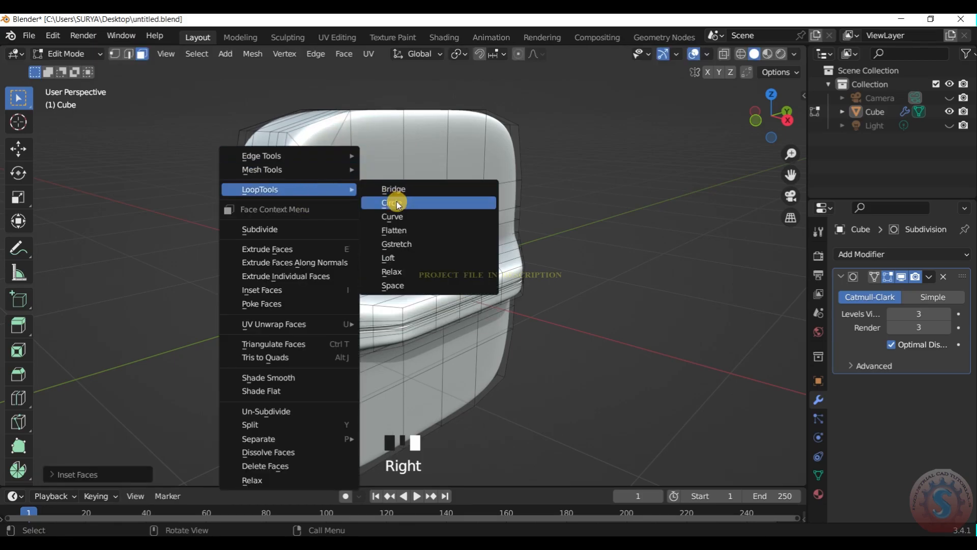
left_click(403, 201)
key("e")
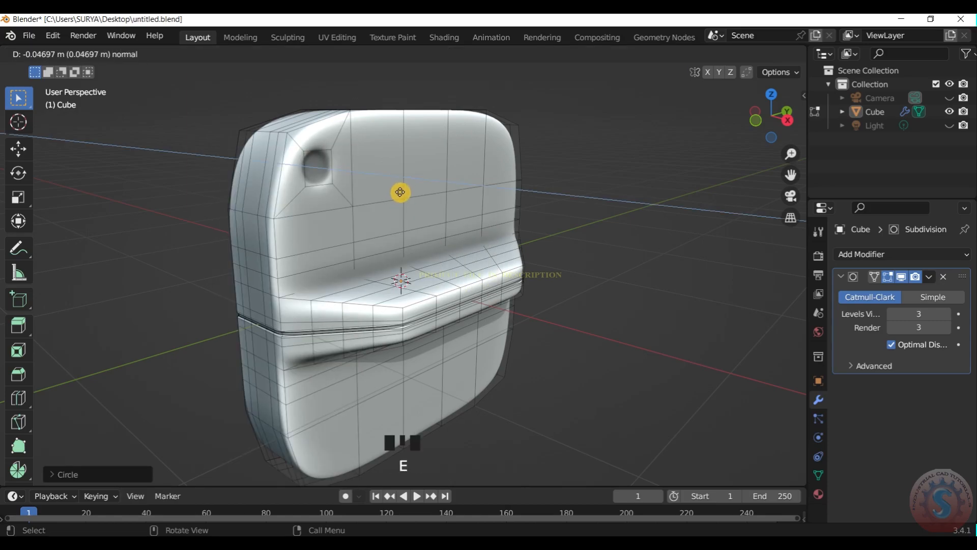
left_click(405, 193)
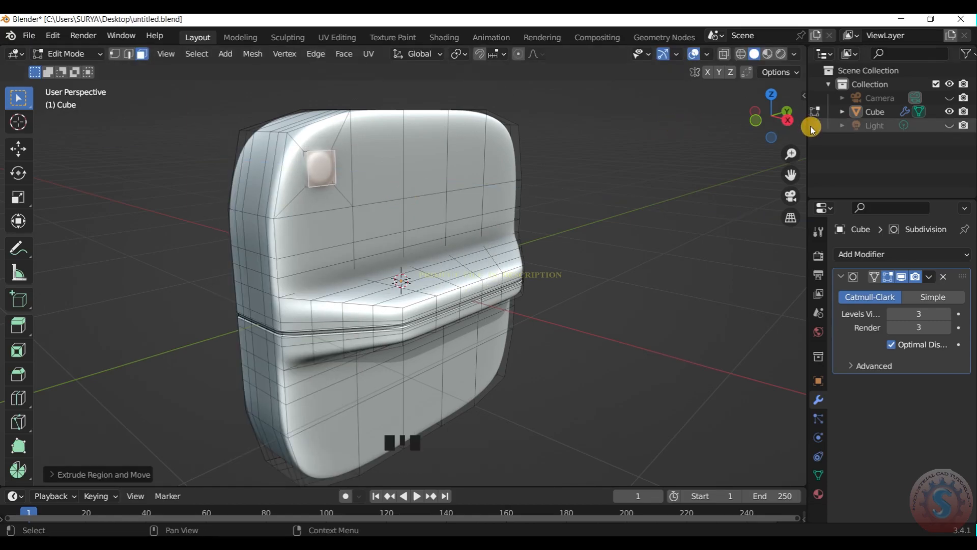
- Inset the raised circular face and extrude the inner face inward to form a raised ring
scroll(773, 116, "up", 2)
left_click_drag(773, 116, 770, 116)
scroll(460, 162, "up", 2)
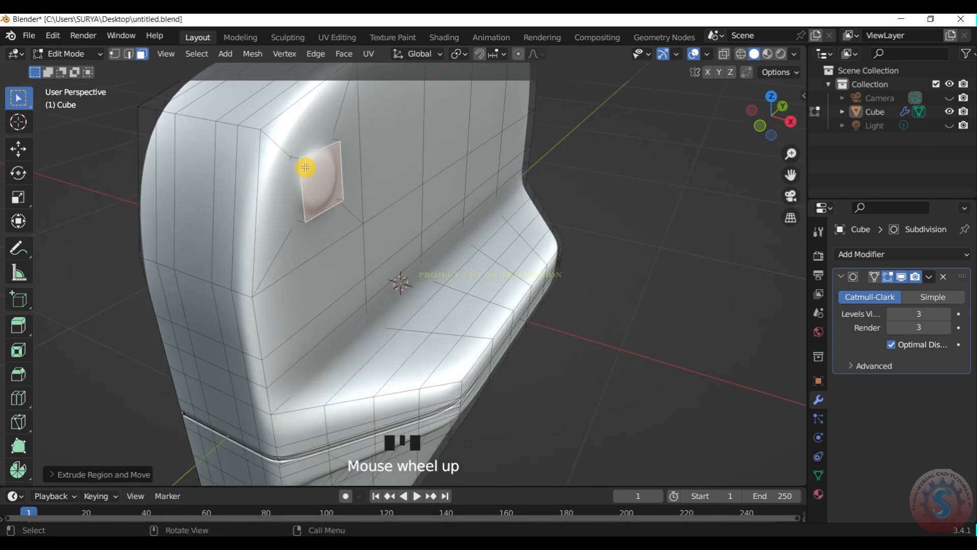
left_click(380, 181)
scroll(380, 182, "up", 2)
key("e")
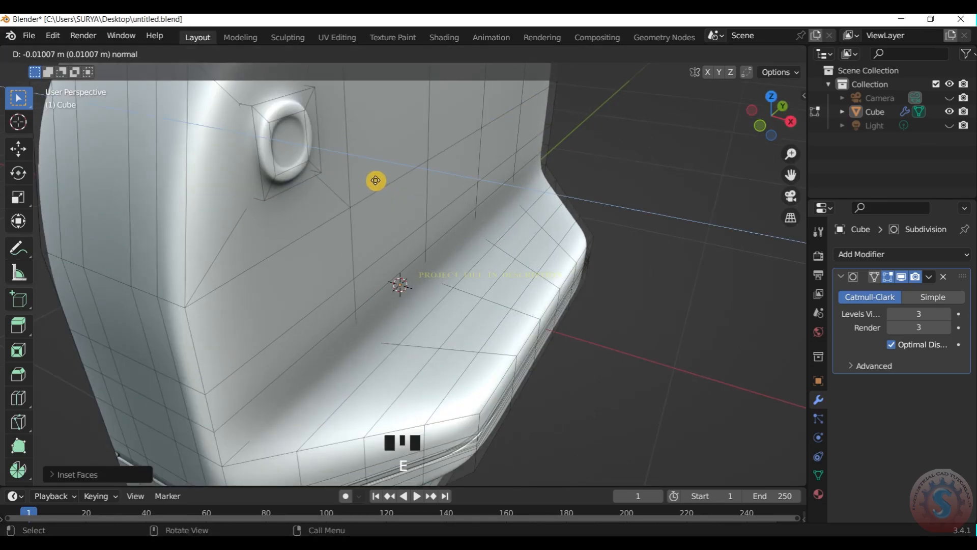
left_click(369, 178)
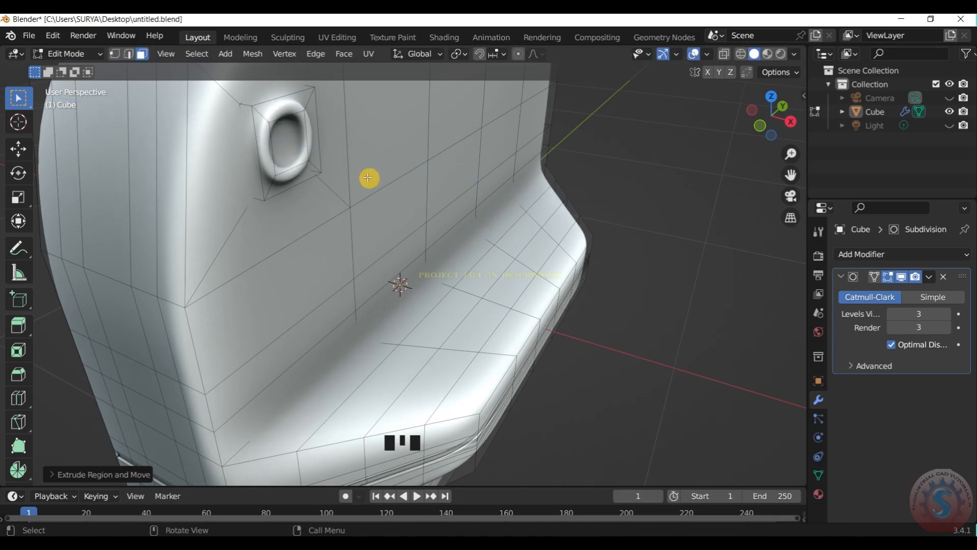
- Scale the recessed face down and delete it to open the ring's hole, and check the shell in Object Mode and camera view
key("s")
left_click(351, 174)
key("x")
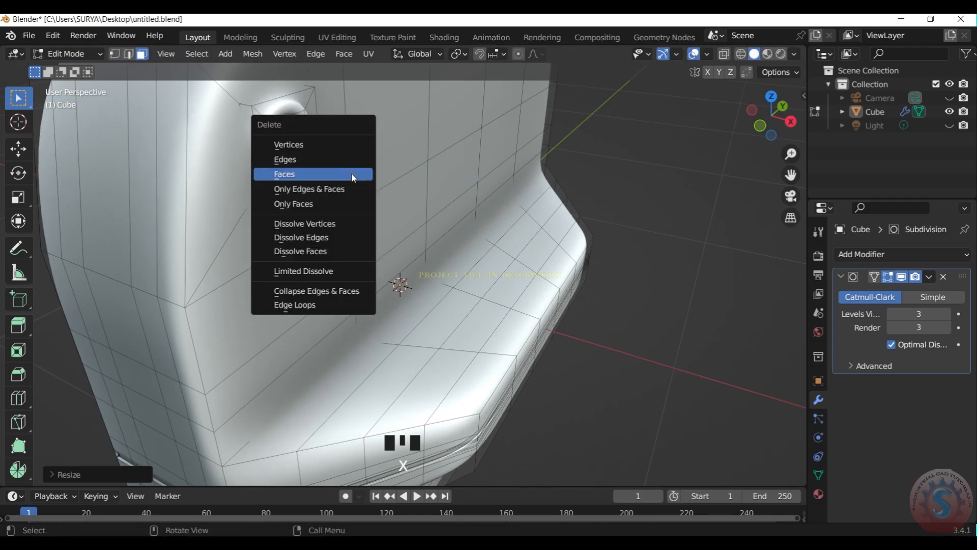
left_click(351, 173)
left_click(71, 53)
left_click(74, 69)
scroll(691, 115, "up", 2)
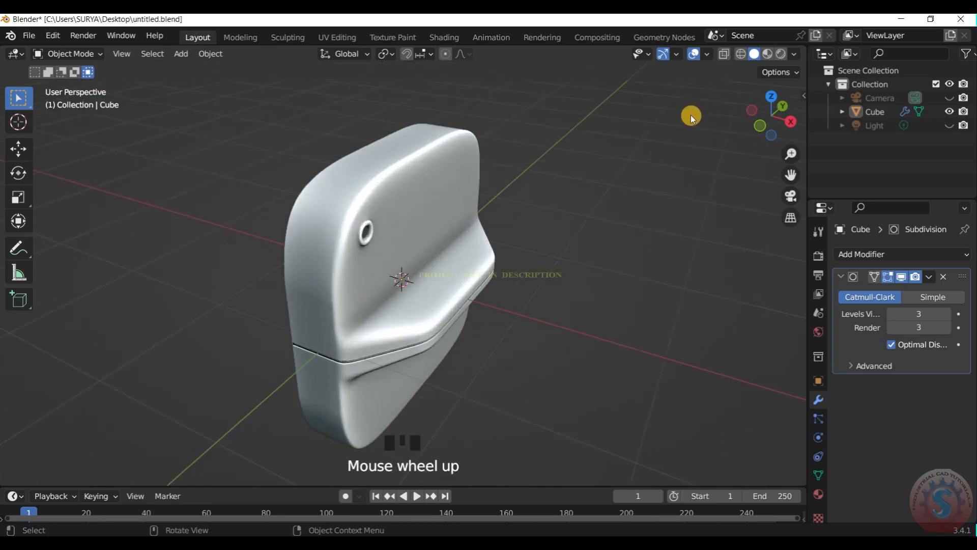
key("KP_0")
scroll(691, 115, "down", 2)
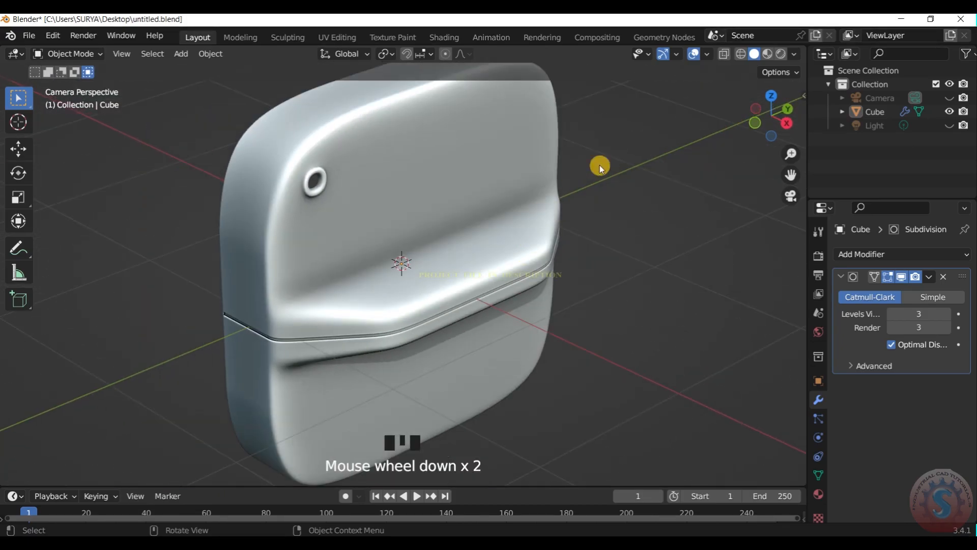
scroll(772, 122, "up", 2)
left_click_drag(774, 124, 763, 105)
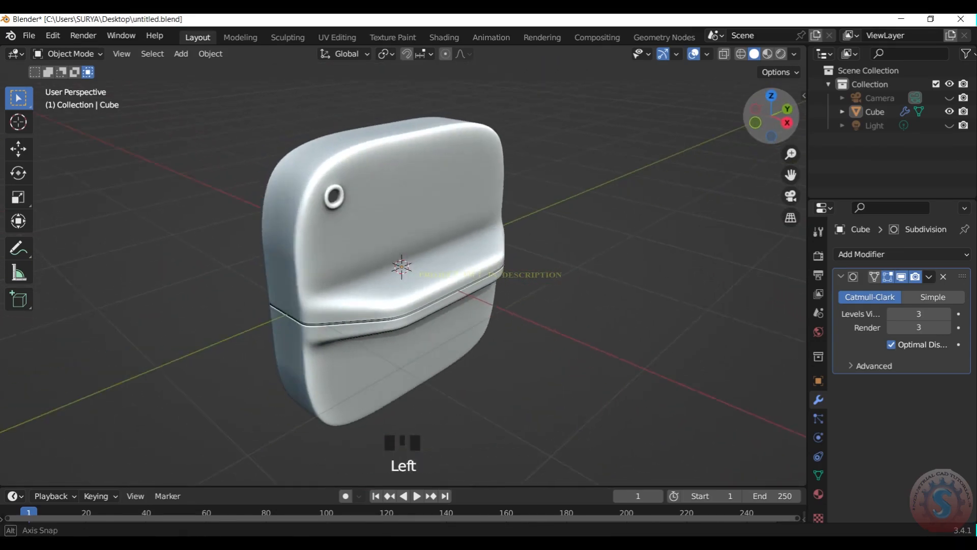
scroll(275, 65, "up", 1)
- In Edit Mode, add a loop cut around the ring within the corner face, and return to Object Mode
left_click(69, 53)
left_click(90, 83)
scroll(326, 149, "up", 2)
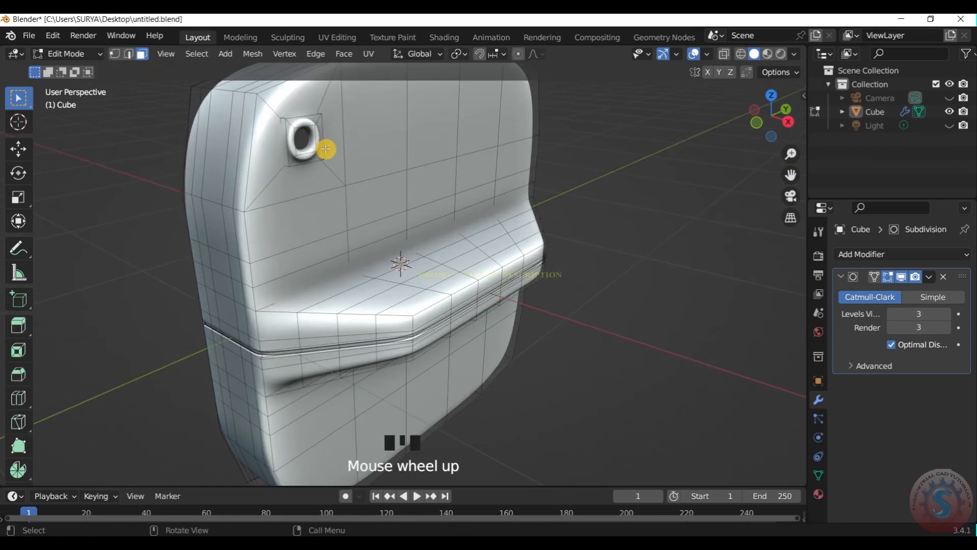
scroll(328, 152, "down", 1)
key("ctrl+r")
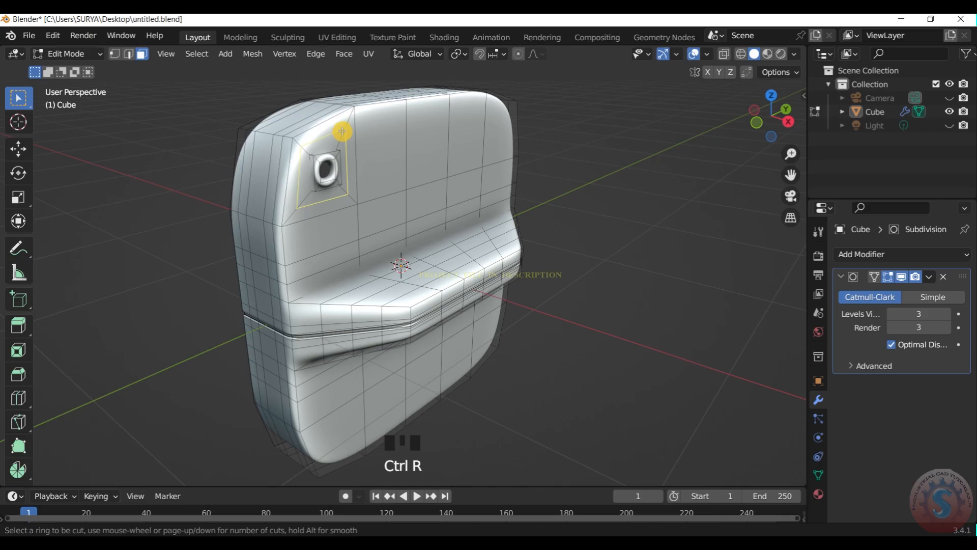
left_click(352, 141)
left_click(357, 140)
left_click(601, 107)
left_click(87, 54)
left_click(94, 70)
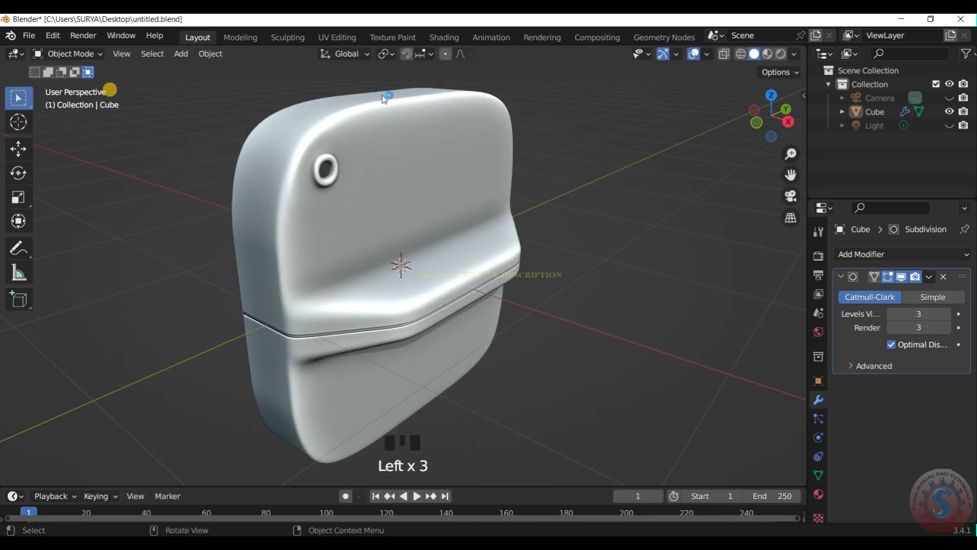
- In Edit Mode, add a loop cut around the outer side wall of the raised ring
scroll(722, 97, "up", 1)
left_click(778, 112)
mouse_move(773, 115)
left_mouse_down()
mouse_move(799, 148)
mouse_move(824, 153)
mouse_move(768, 112)
left_mouse_up()
scroll(772, 116, "up", 1)
scroll(768, 112, "down", 2)
left_click(81, 56)
left_click(84, 81)
scroll(286, 159, "up", 1)
left_click_drag(730, 117, 717, 118)
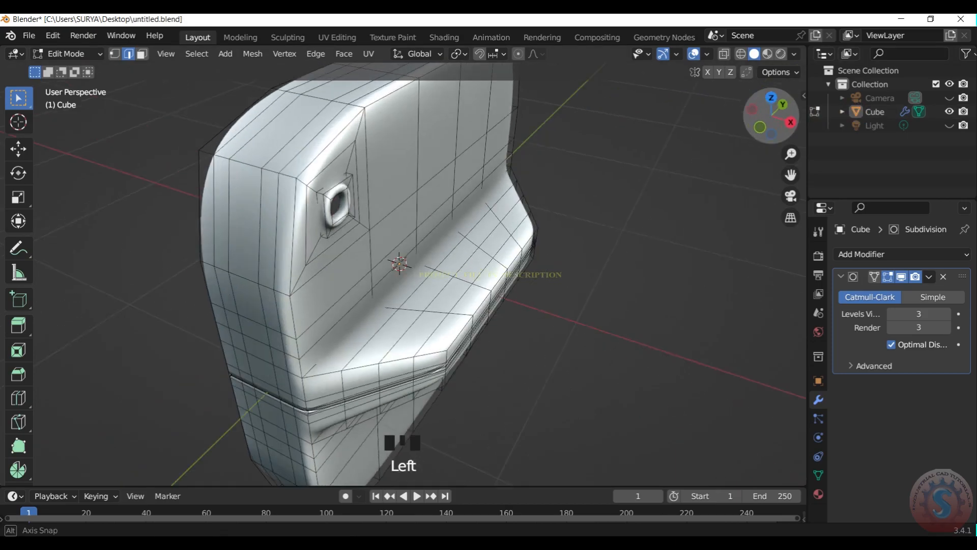
scroll(304, 184, "up", 1)
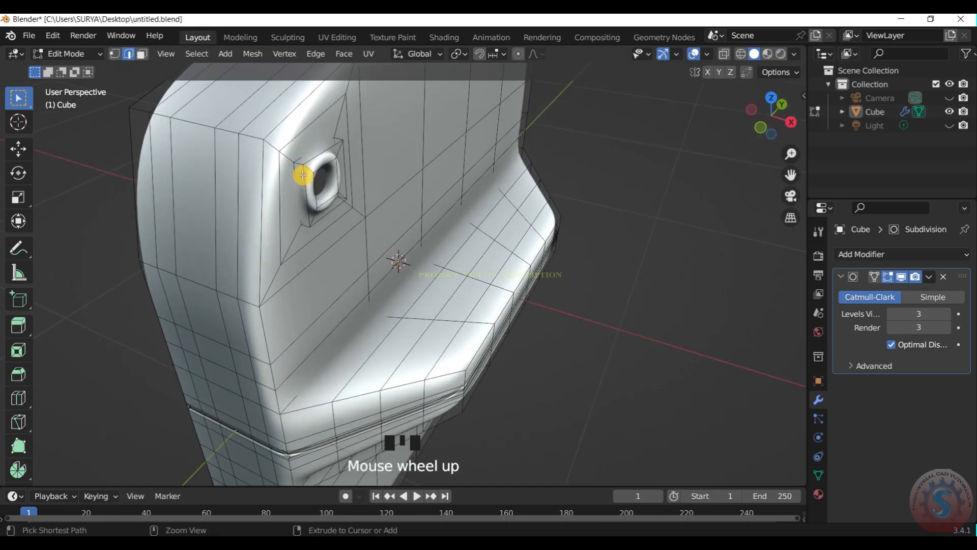
key("ctrl+r")
left_click(300, 165)
left_click(303, 163)
left_click(600, 126)
- Add a loop cut around the ring's front rim to sharpen its outer edge
scroll(309, 158, "up", 1)
key("ctrl+r")
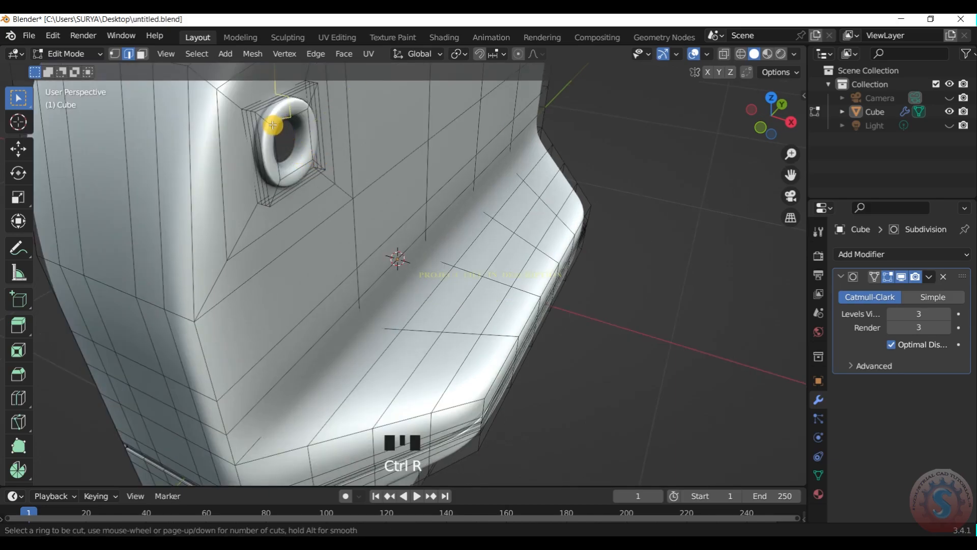
left_click(272, 126)
left_click(306, 134)
key("ctrl+r")
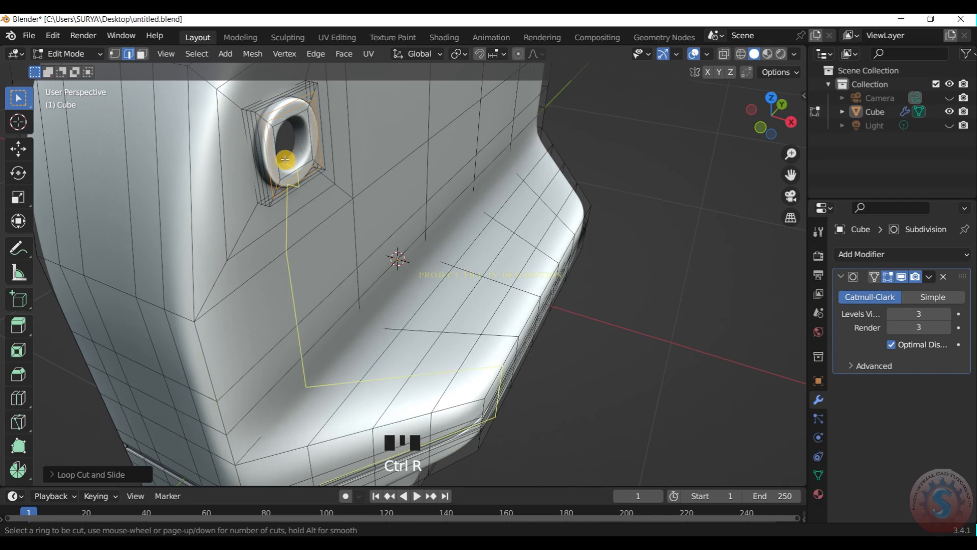
left_click(731, 105)
key("ctrl+r")
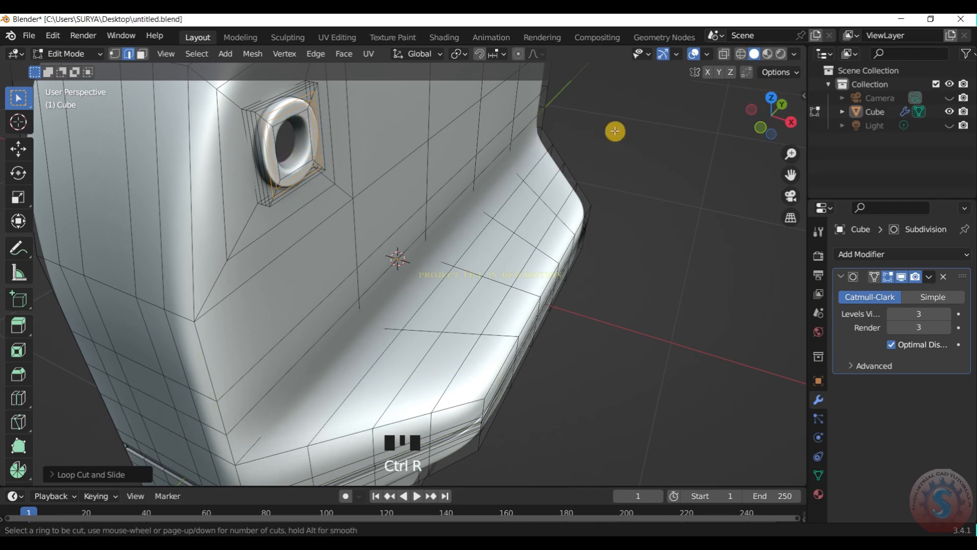
left_click_drag(728, 104, 722, 128)
- Return to Object Mode and examine the ring's edges up close
left_click(67, 53)
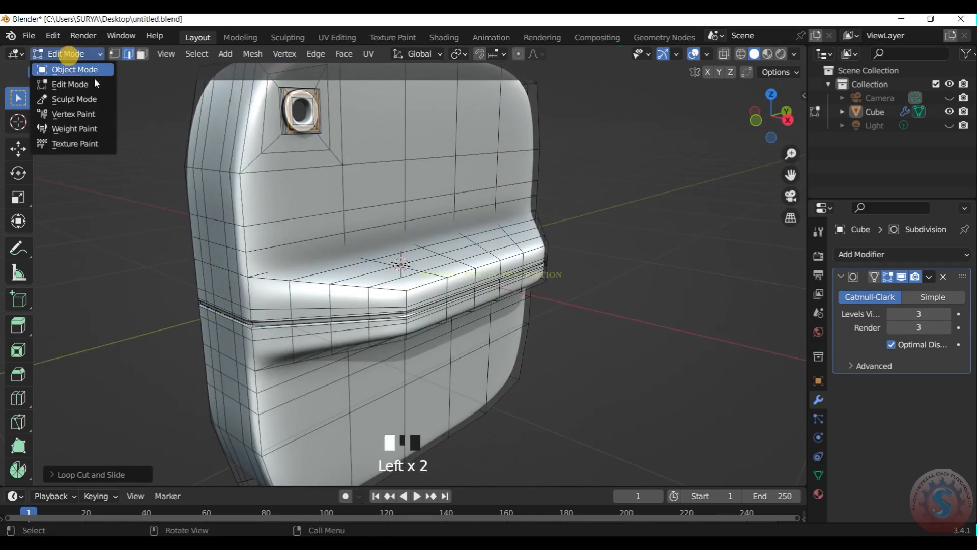
left_click(84, 70)
left_click_drag(790, 175, 832, 290)
scroll(786, 168, "up", 3)
mouse_move(771, 115)
left_mouse_down()
mouse_move(788, 114)
mouse_move(776, 116)
left_mouse_up()
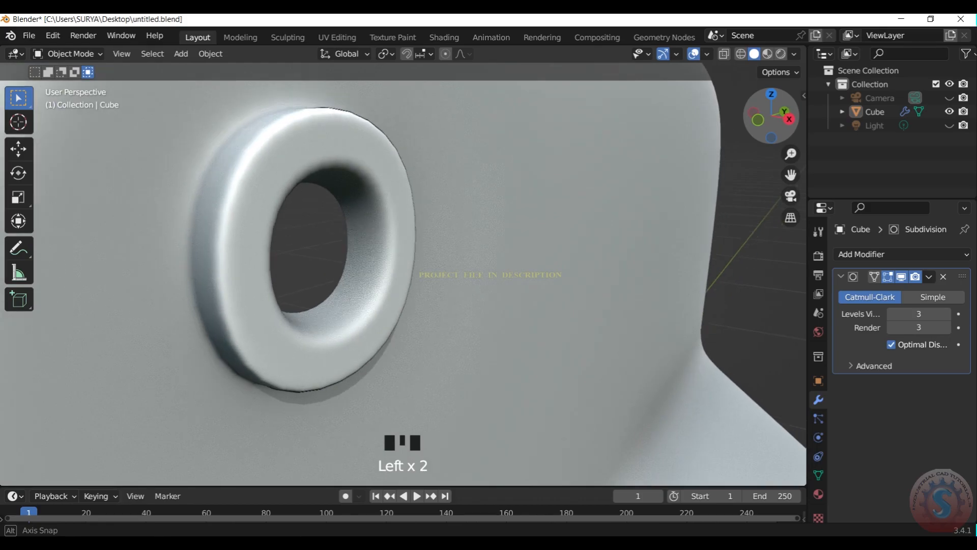
- In Edit Mode, add two loop cuts around the inner wall of the ring's hole, and return to Object Mode
left_click_drag(67, 54, 71, 81)
key("ctrl+r")
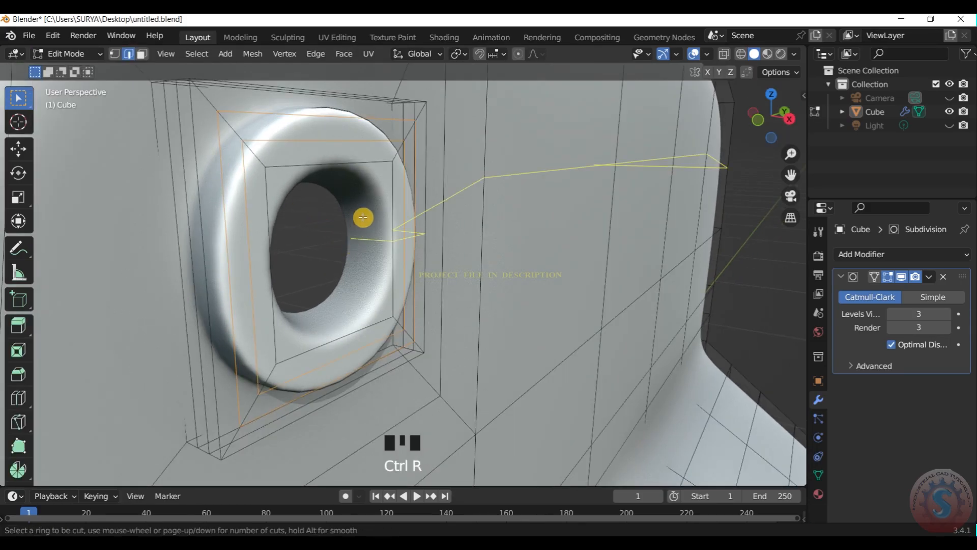
scroll(367, 178, "up", 1)
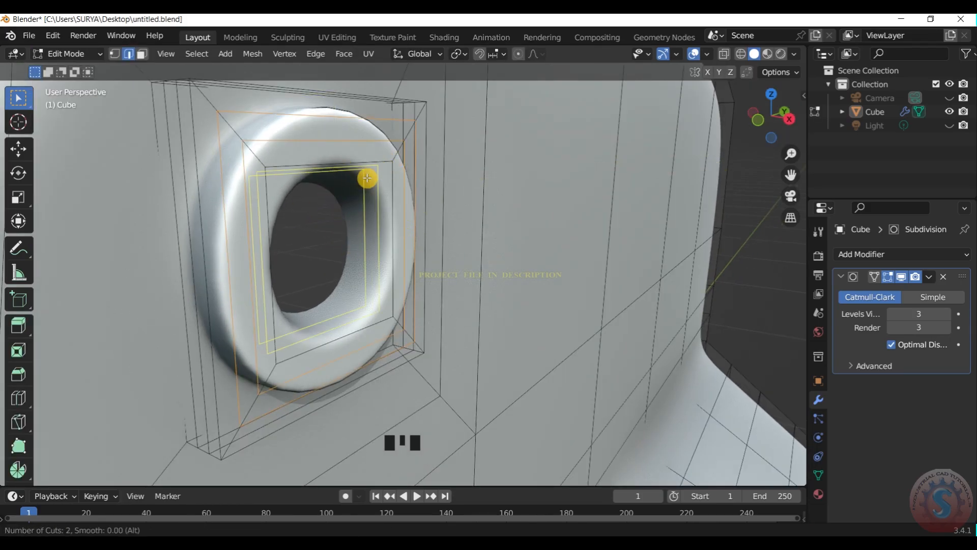
left_click(367, 178)
right_click(366, 185)
left_click(67, 54)
left_click(71, 68)
- Examine the whole shell from several angles and in camera view to check the ring and ridge
scroll(462, 154, "down", 4)
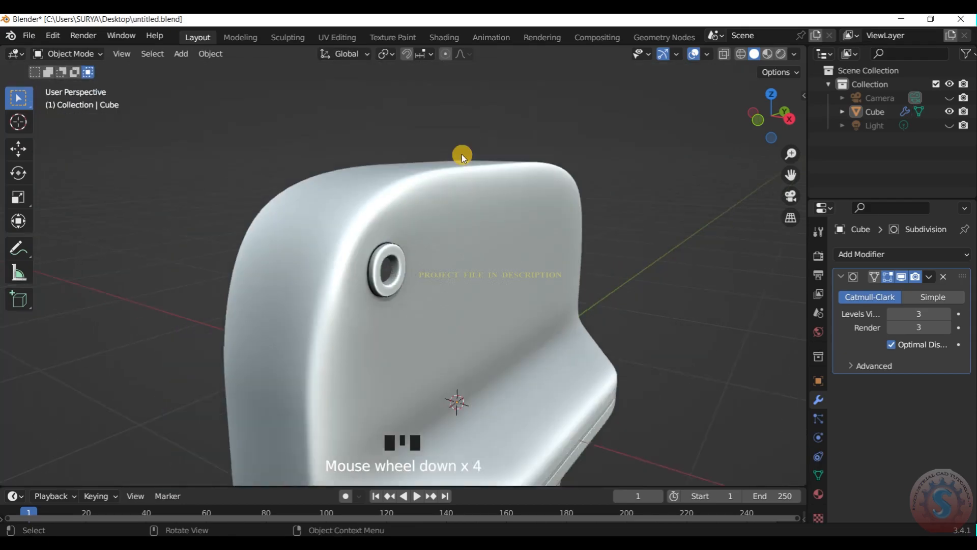
scroll(462, 155, "down", 3)
left_click_drag(735, 124, 772, 118)
scroll(776, 118, "down", 3)
scroll(776, 118, "up", 2)
scroll(694, 159, "down", 2)
key("KP_0")
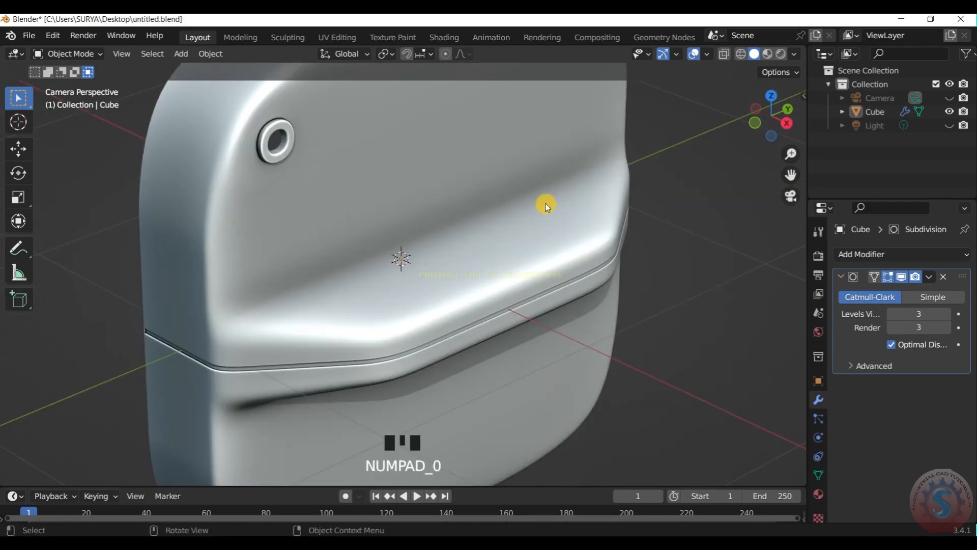
scroll(545, 203, "up", 2)
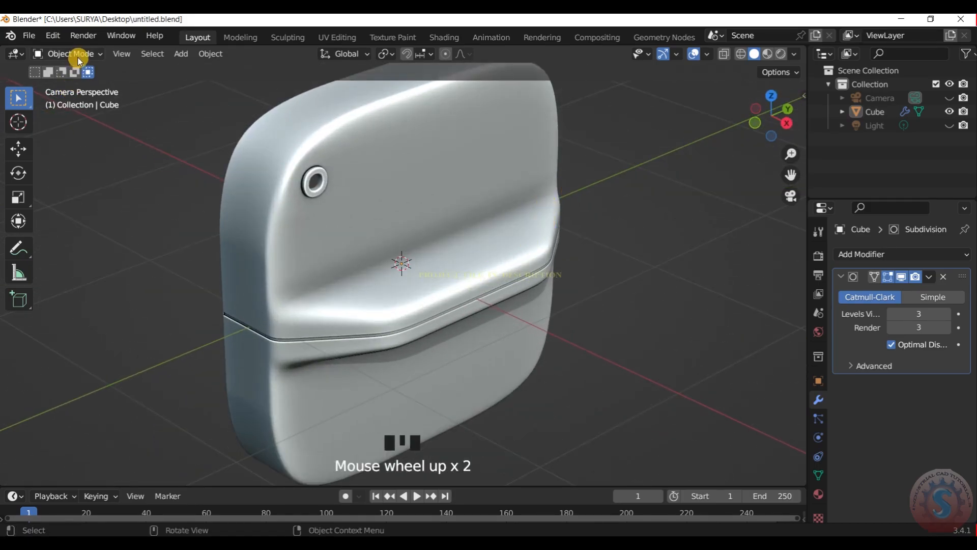
- In Edit Mode's right orthographic view, select the lower corner face directly beneath the ring, and return to Object Mode
left_click(78, 55)
left_click(68, 80)
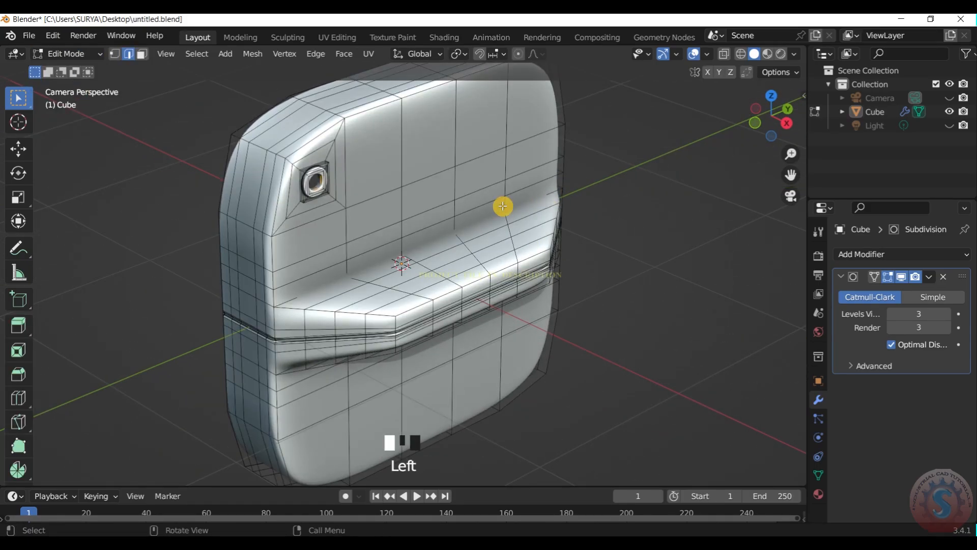
key("KP_7")
key("KP_3")
scroll(511, 218, "up", 1)
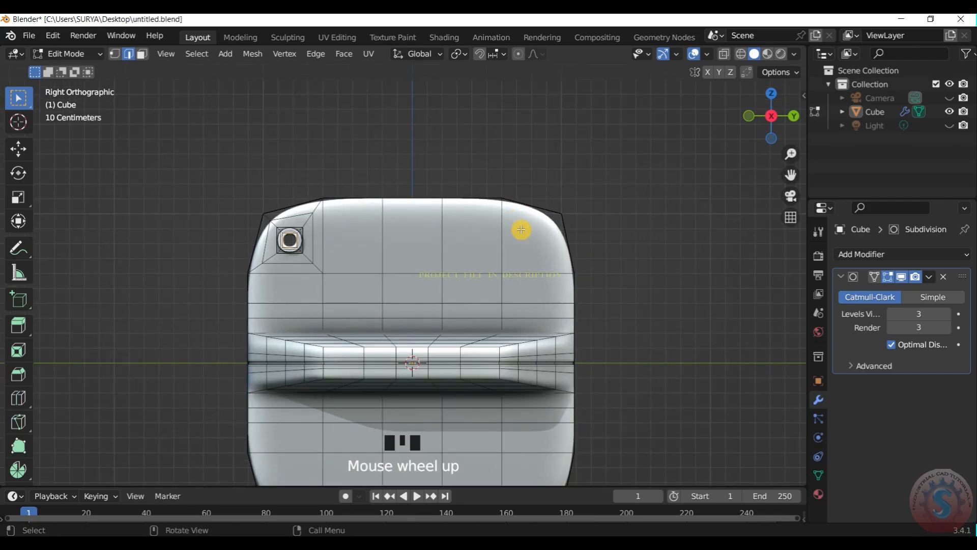
scroll(560, 146, "down", 3)
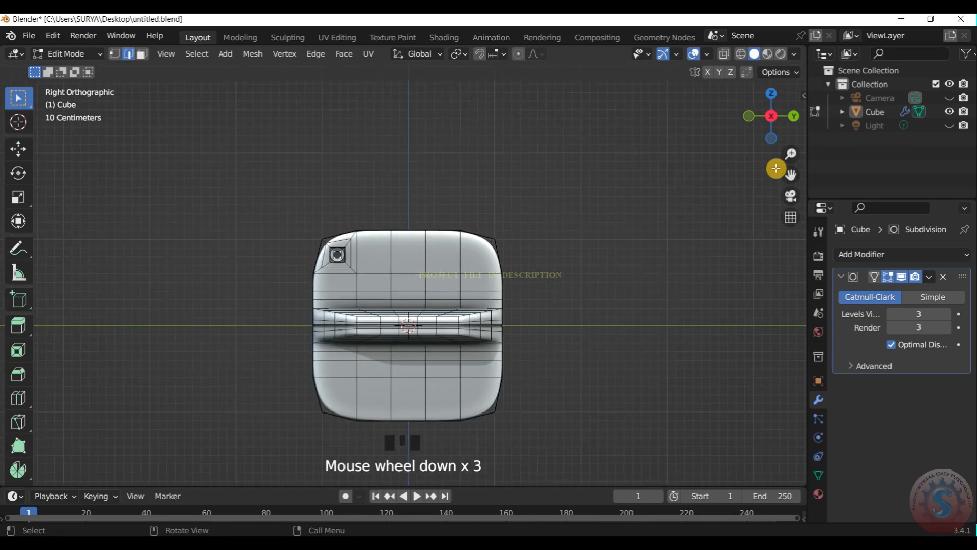
left_click_drag(792, 177, 795, 120)
scroll(292, 334, "up", 2)
left_click(305, 361)
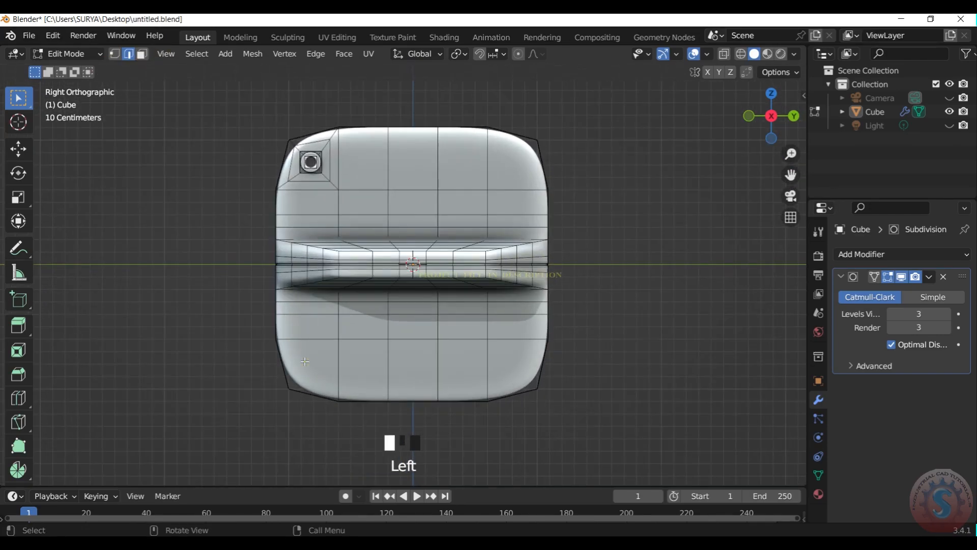
scroll(307, 361, "up", 1)
left_click(142, 53)
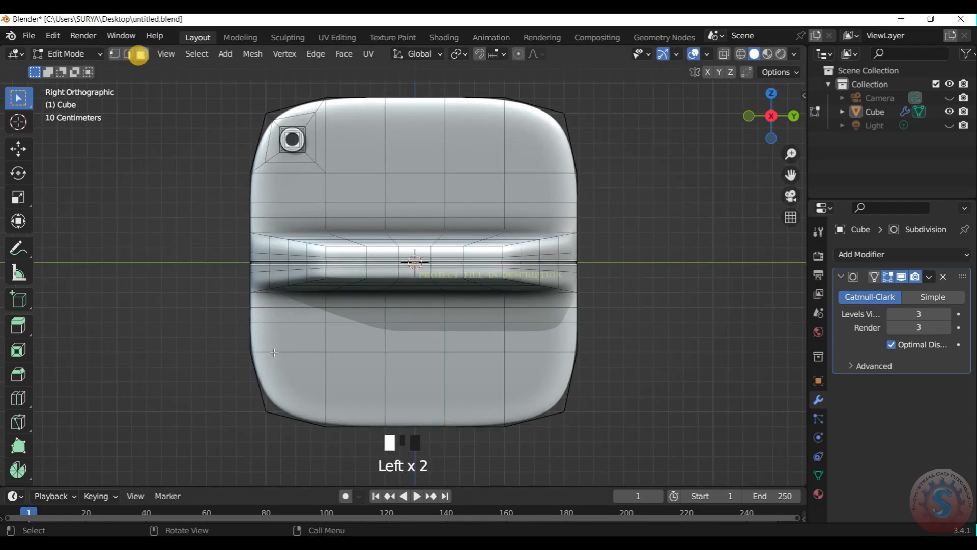
left_click(300, 391)
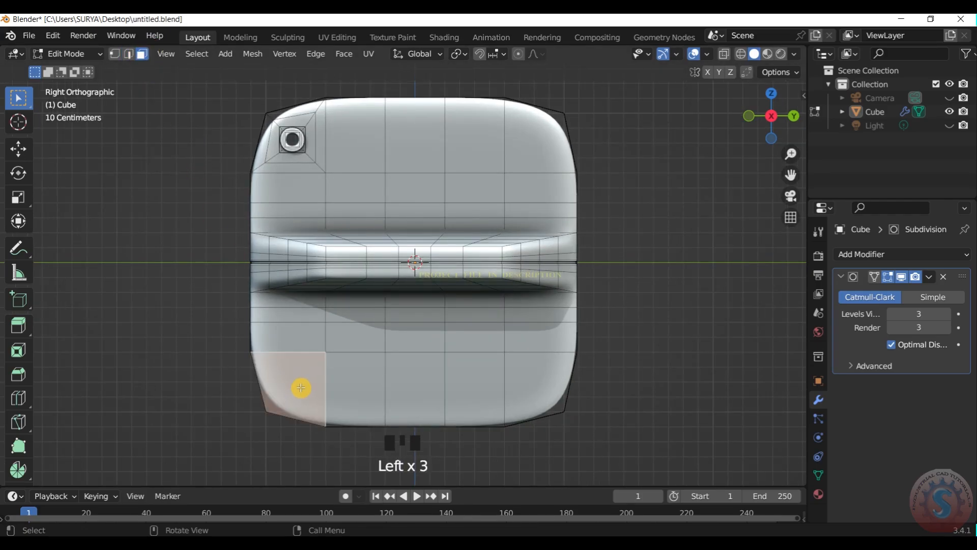
left_click(75, 53)
left_click(68, 69)
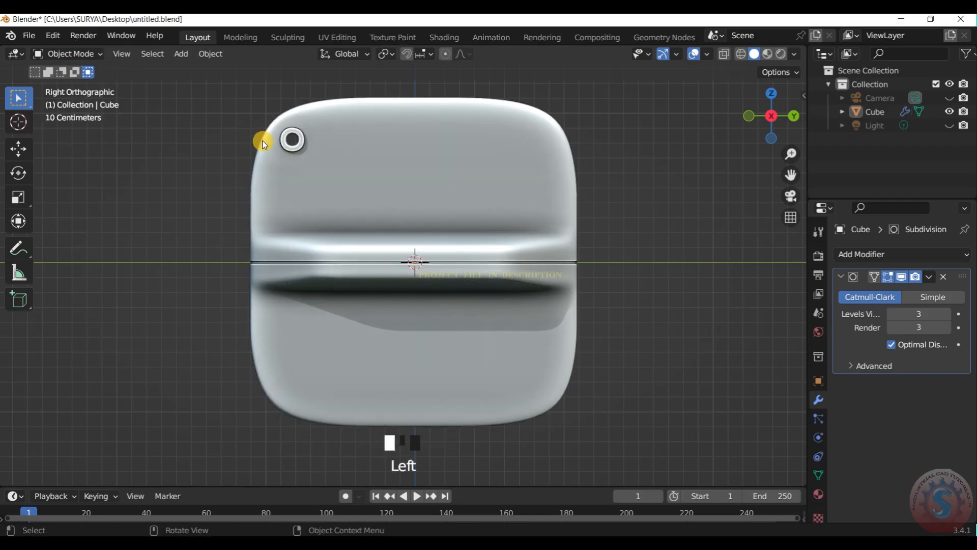
- In Edit Mode, add a centred vertical loop cut through the whole shell
left_click(60, 54)
left_click(75, 86)
key("ctrl+r")
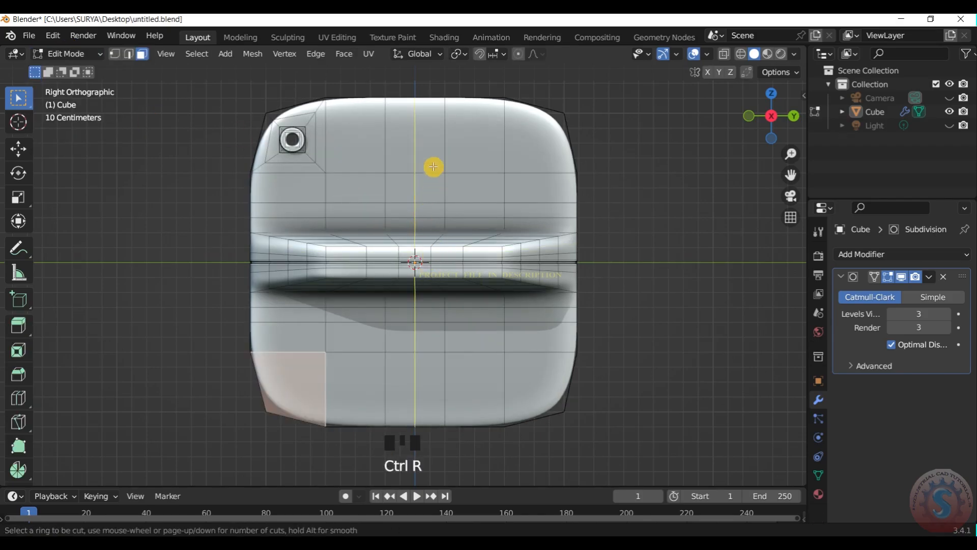
left_click(585, 236)
- In wireframe shading with the subdivision display off, delete the half of the mesh on the positive Y side
key("z")
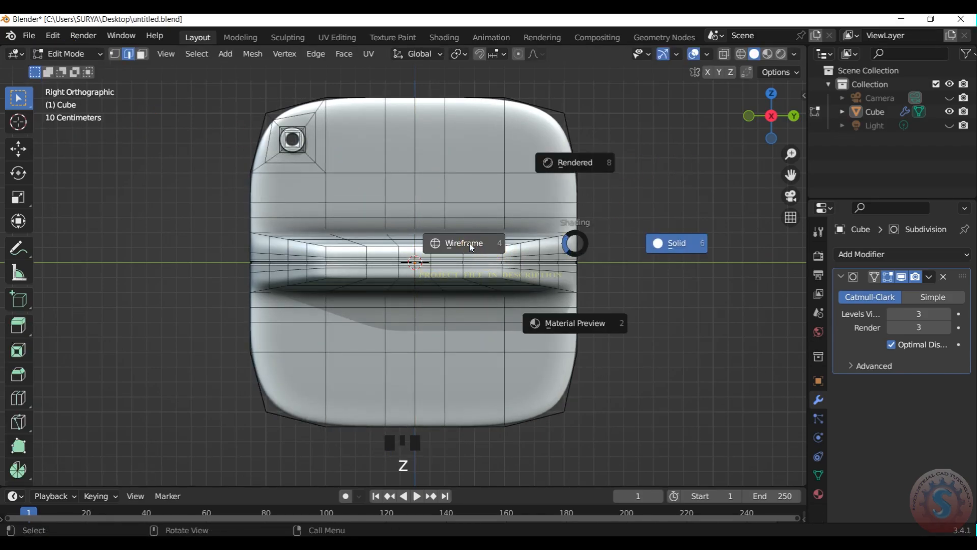
left_click(464, 244)
scroll(554, 290, "down", 1)
left_click_drag(621, 436, 418, 87)
left_click(901, 278)
key("x")
left_click(518, 246)
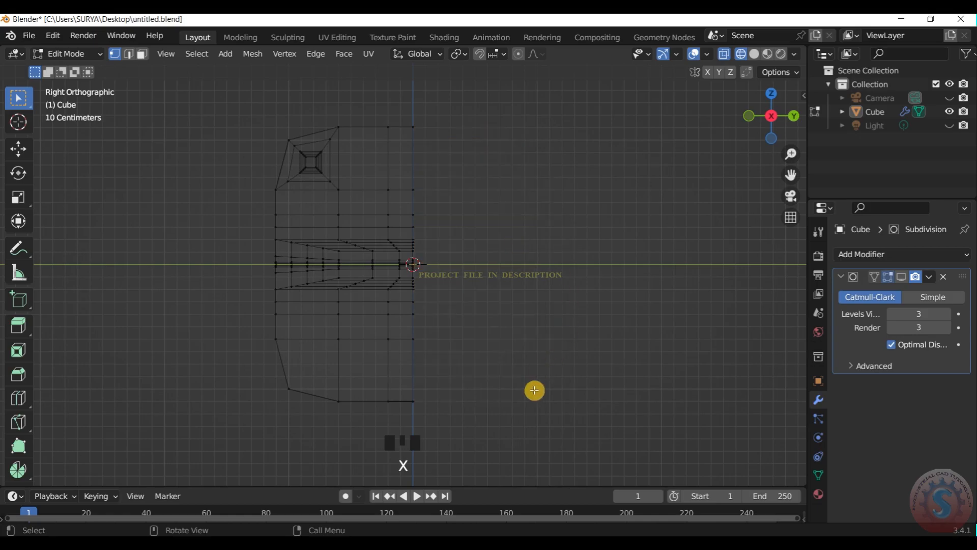
- Return to solid shading and turn the subdivision's viewport display back on to check the remaining half
left_click_drag(779, 108, 677, 152)
scroll(676, 151, "down", 2)
key("z")
left_click(771, 156)
scroll(694, 149, "up", 1)
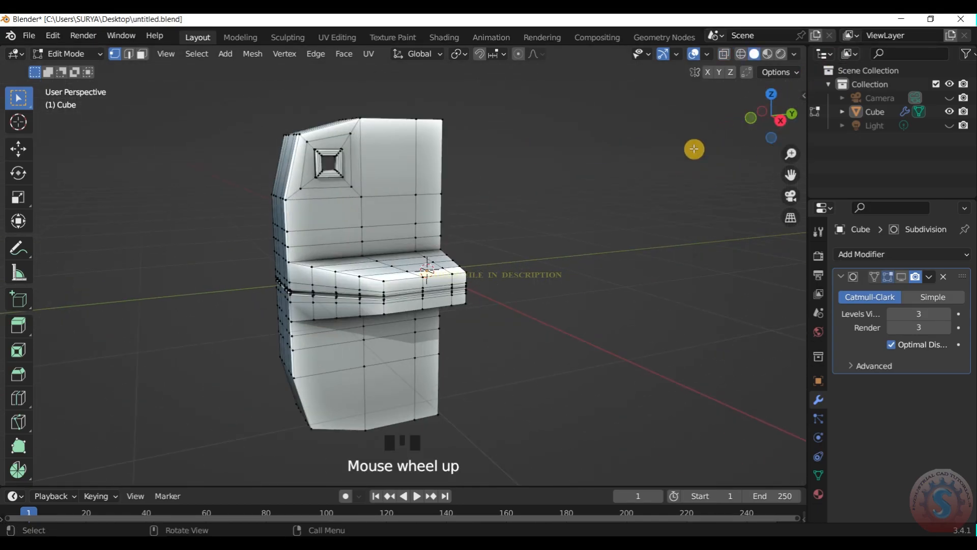
left_click(902, 277)
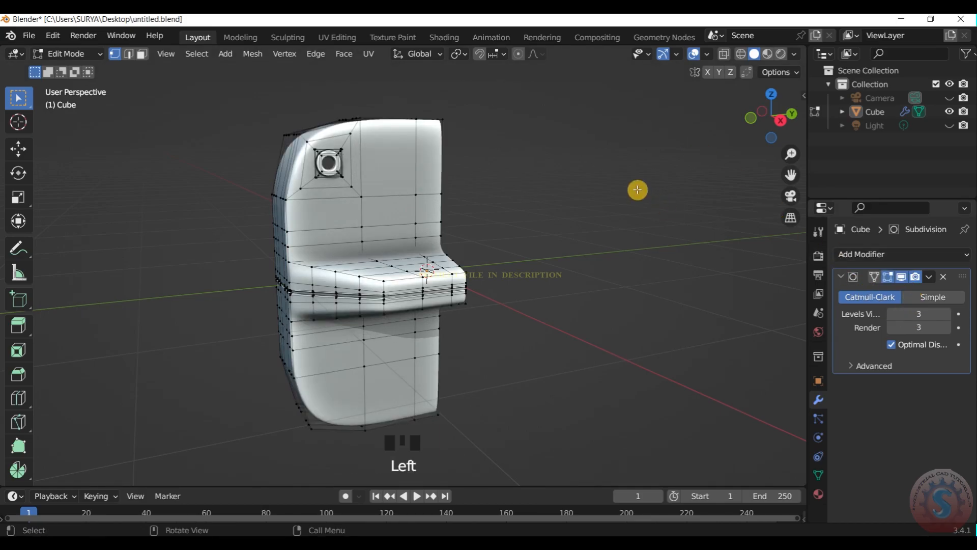
- Add a Mirror modifier to the half shell and enable its Y axis alongside X
left_click(888, 255)
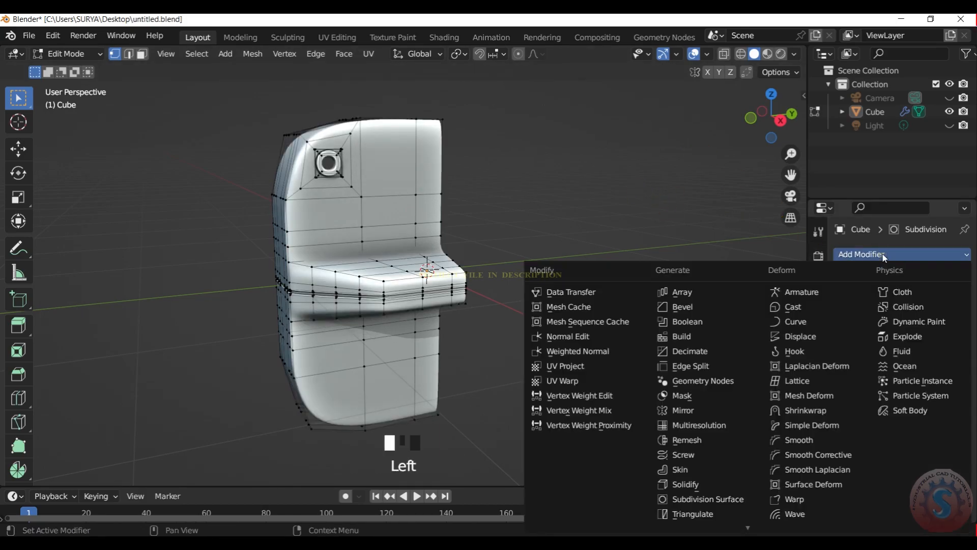
left_click(705, 410)
left_click(918, 405)
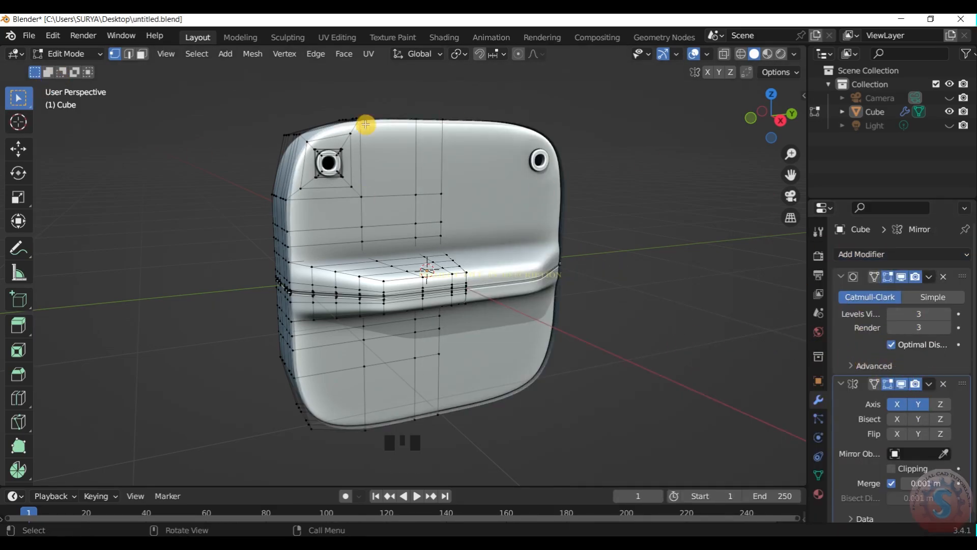
- In Object Mode, move the Mirror modifier above the Subdivision modifier in the stack
left_click(48, 57)
left_click(65, 71)
scroll(778, 99, "down", 1)
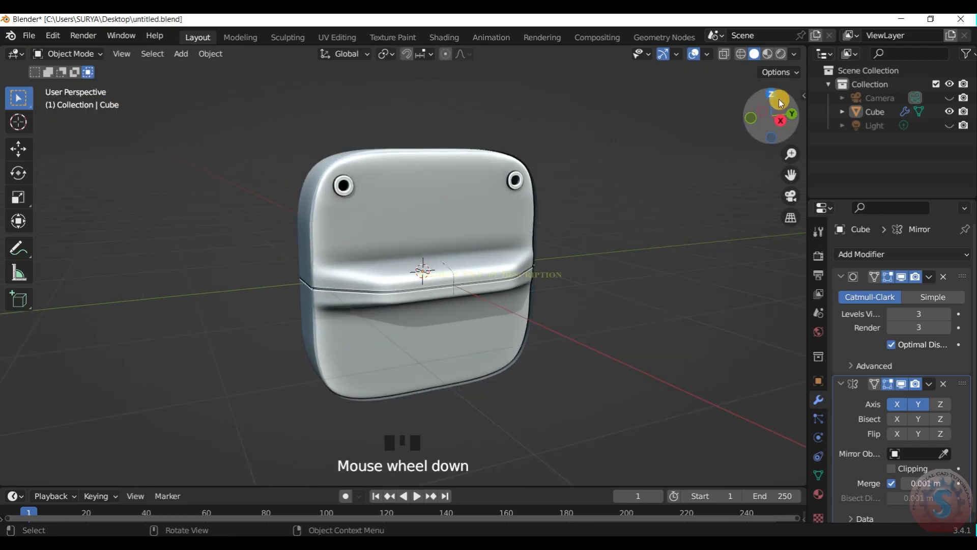
left_click(780, 121)
left_click(837, 388)
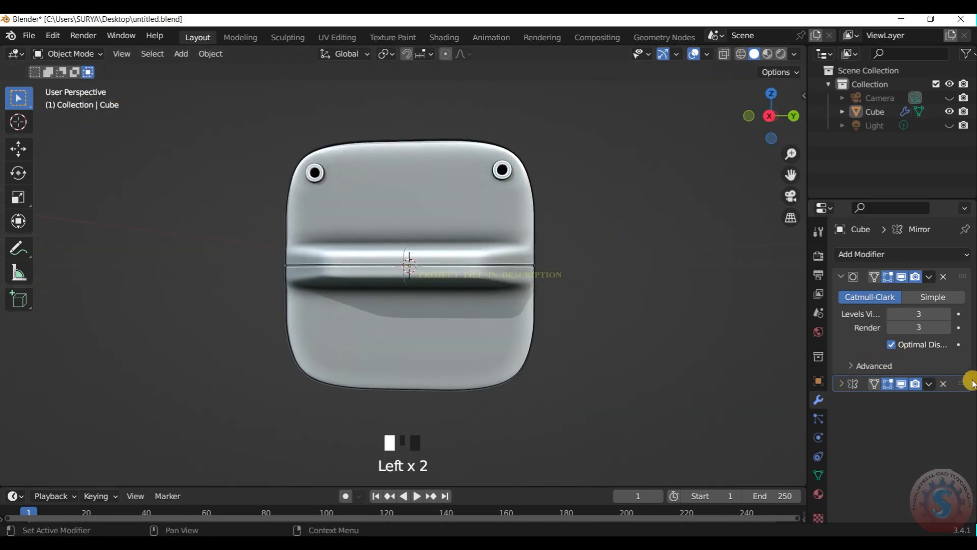
left_click_drag(961, 383, 945, 272)
scroll(779, 108, "up", 1)
left_click_drag(780, 108, 709, 142)
- Undo the Mirror modifier changes to get back to editing the half shell
key("ctrl+z")
key("ctrl+z")
key("ctrl+z")
- Merge all vertices of the half shell by distance and check the result in Object Mode
scroll(758, 117, "down", 2)
scroll(759, 117, "up", 2)
scroll(763, 115, "up", 3)
key("a")
key("m")
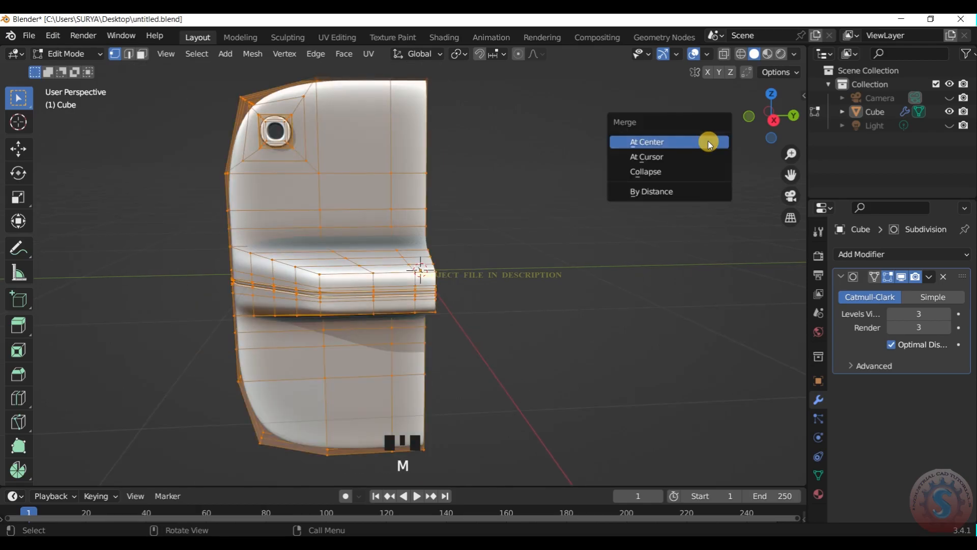
left_click(683, 192)
left_click(77, 53)
left_click(82, 74)
scroll(601, 181, "down", 3)
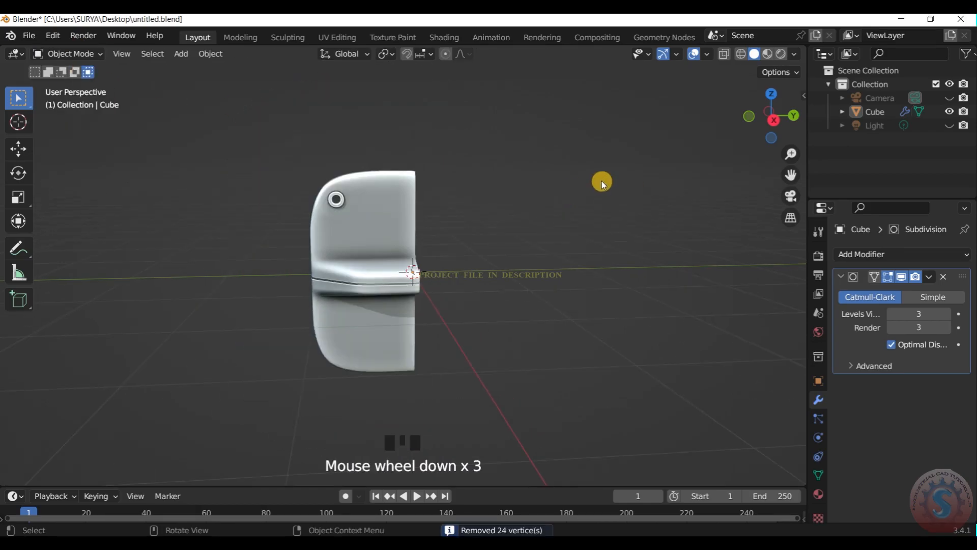
scroll(752, 114, "up", 1)
left_click_drag(755, 110, 761, 111)
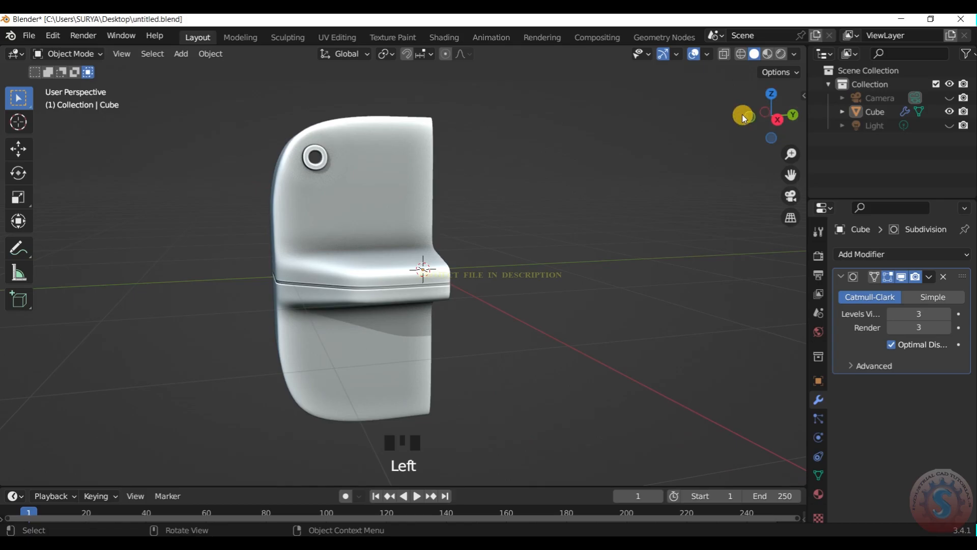
- Undo the merge and the half deletion to restore the full shell
key("ctrl+z")
key("ctrl+z")
key("ctrl+z")
key("ctrl+z")
key("ctrl+z")
key("ctrl+z")
key("ctrl+z")
key("ctrl+z")
key("ctrl+z")
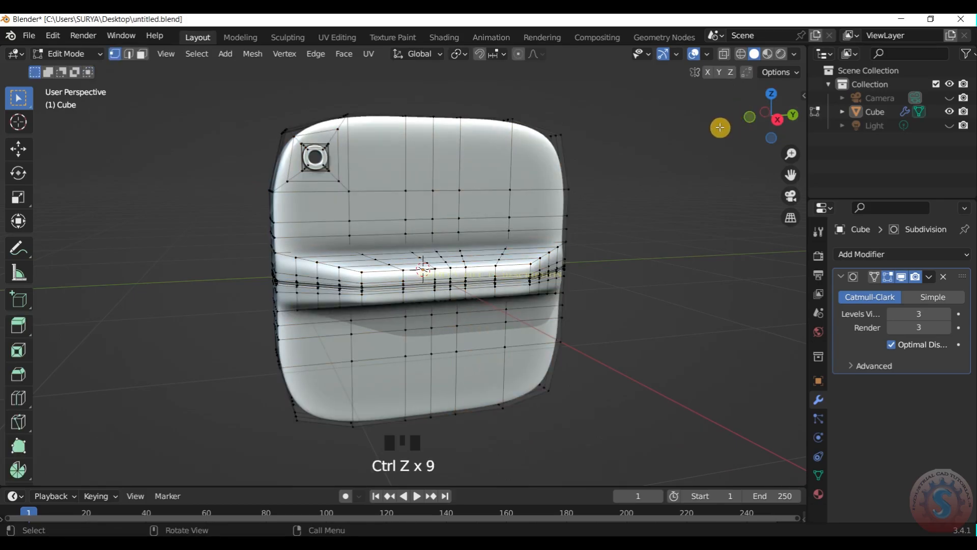
scroll(720, 127, "up", 1)
left_click_drag(761, 114, 774, 118)
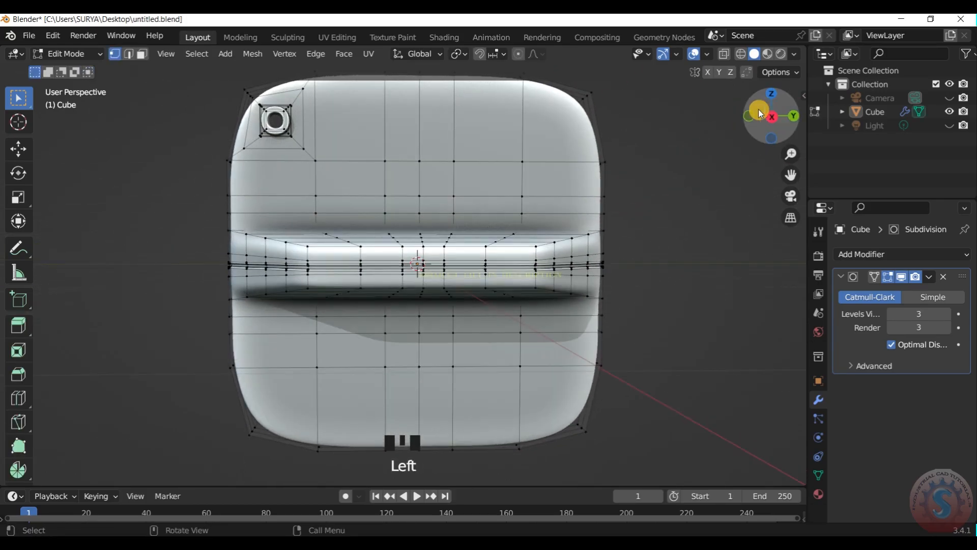
scroll(514, 223, "up", 1)
scroll(514, 223, "down", 2)
key("ctrl+r")
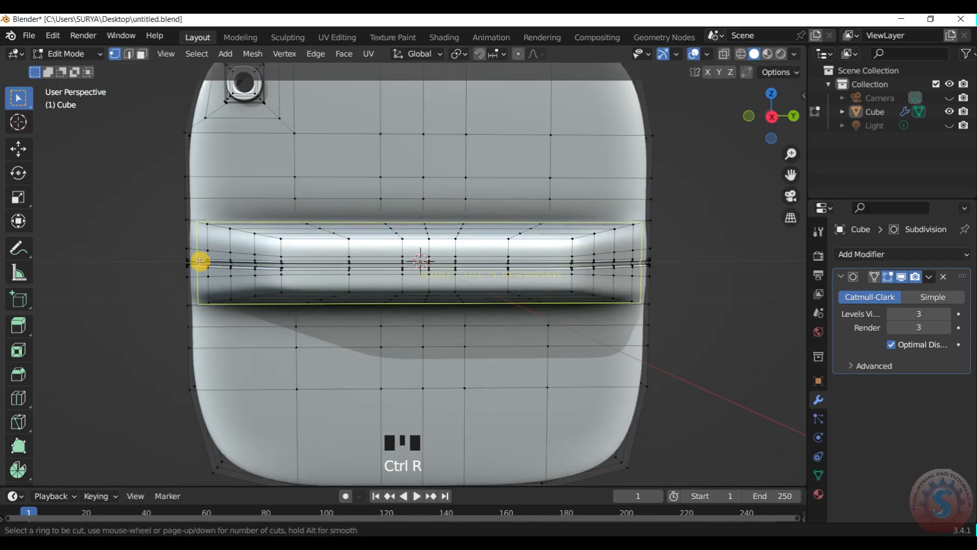
key("Escape")
- Try a loop cut around the shell at the ends of the front ridge
left_click_drag(769, 124, 774, 121)
scroll(383, 236, "up", 1)
key("ctrl+r")
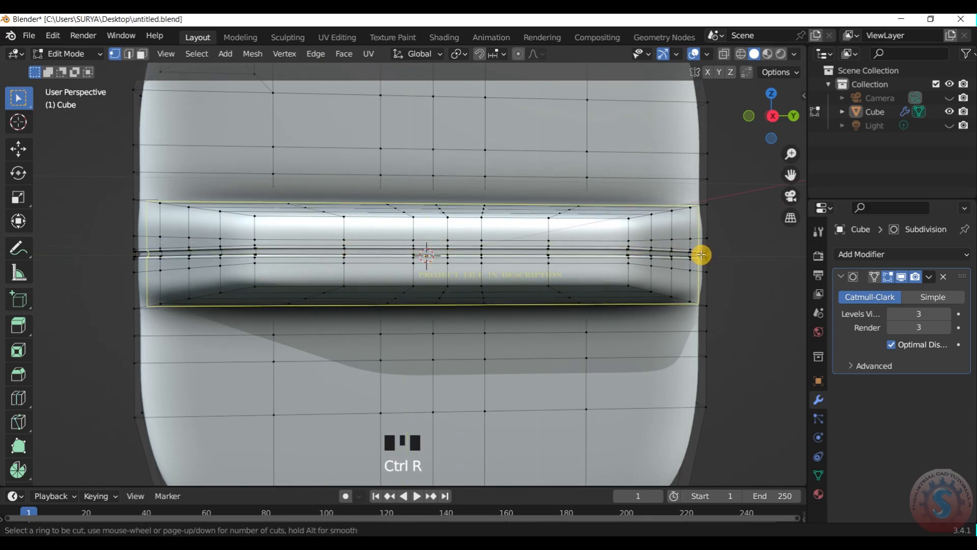
left_click(690, 253)
right_click(750, 222)
scroll(751, 222, "down", 2)
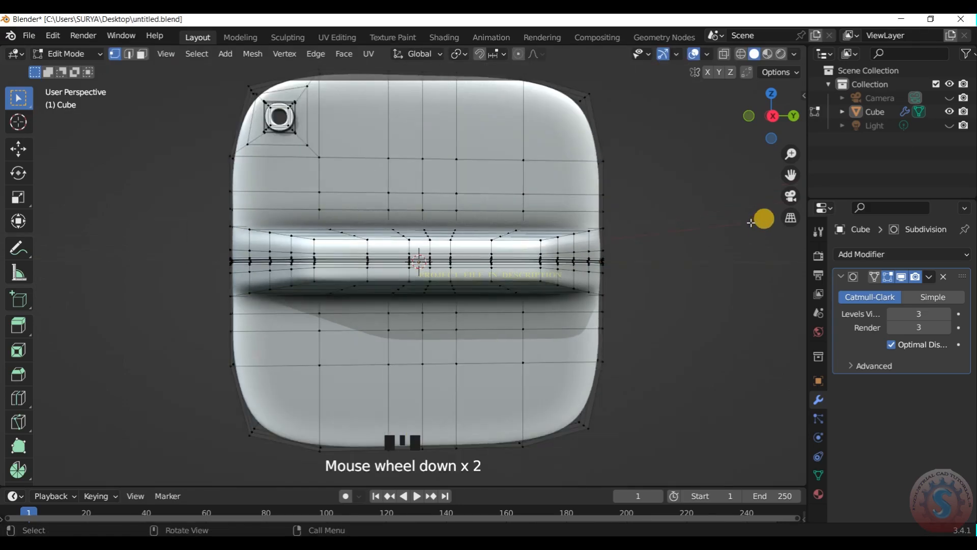
scroll(710, 247, "up", 1)
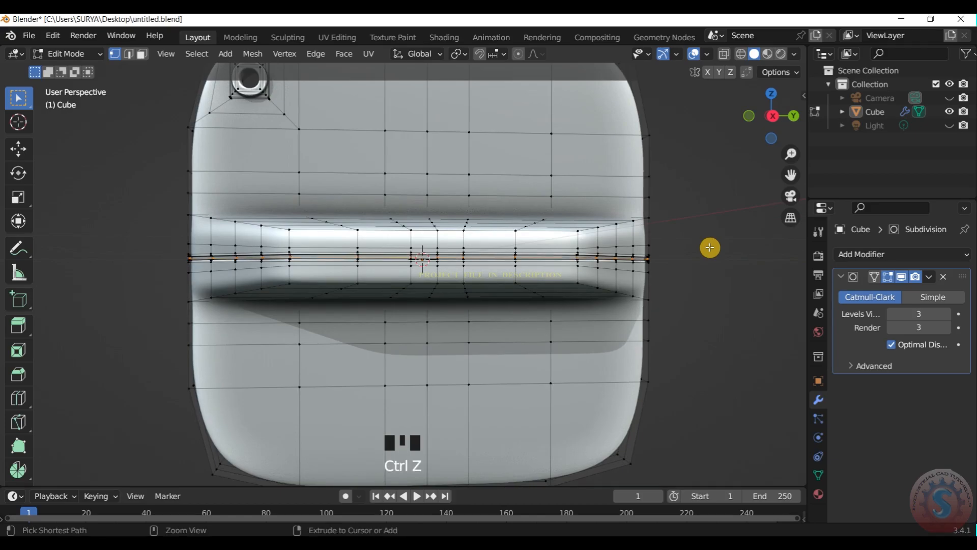
- Examine the shell's front ridge and seam in Object Mode
scroll(710, 247, "down", 4)
left_click_drag(772, 116, 742, 114)
left_click(58, 54)
left_click(68, 73)
scroll(775, 112, "up", 2)
scroll(371, 191, "down", 2)
scroll(371, 191, "up", 2)
key("KP_0")
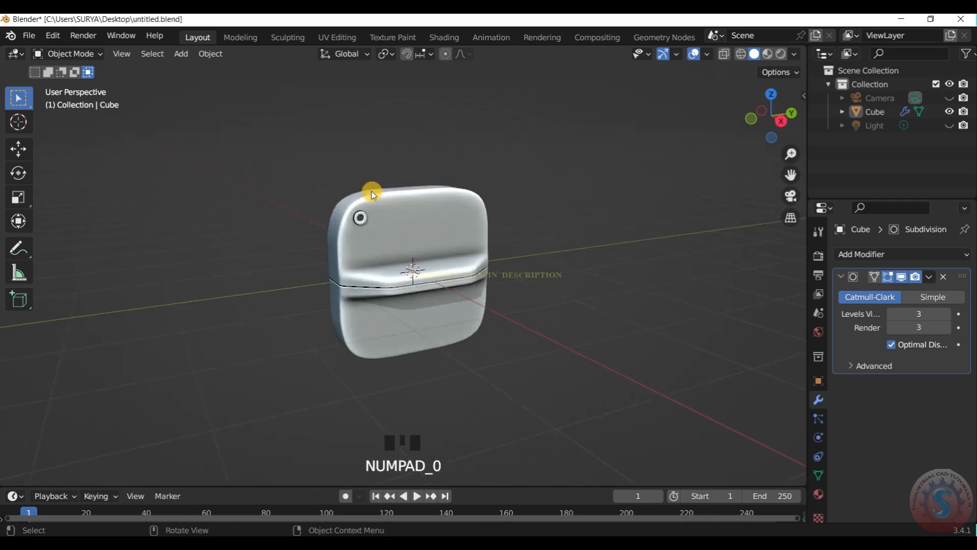
- Mirror the half with the ring-shaped hole to the other side, with the Mirror modifier above Subdivision
scroll(407, 224, "down", 1)
scroll(420, 235, "up", 3)
scroll(419, 234, "down", 1)
scroll(420, 234, "up", 1)
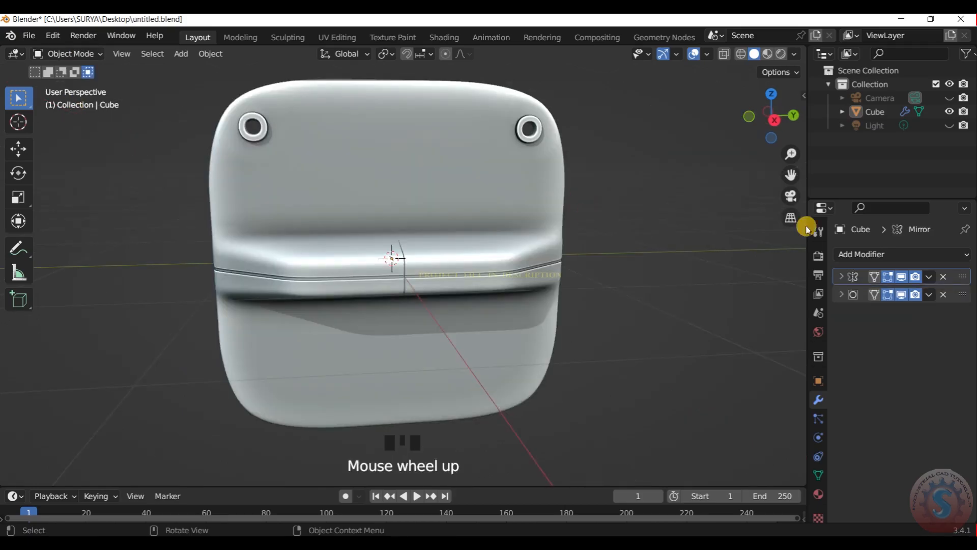
scroll(932, 255, "up", 1)
left_click(932, 254)
left_click_drag(962, 277, 961, 321)
- In Edit Mode, select the front ridge's vertices at the mirror line and move them about 0.012 m along Y
scroll(769, 118, "up", 2)
left_click_drag(770, 118, 505, 193)
scroll(505, 194, "up", 4)
left_click_drag(771, 109, 763, 152)
left_click(80, 47)
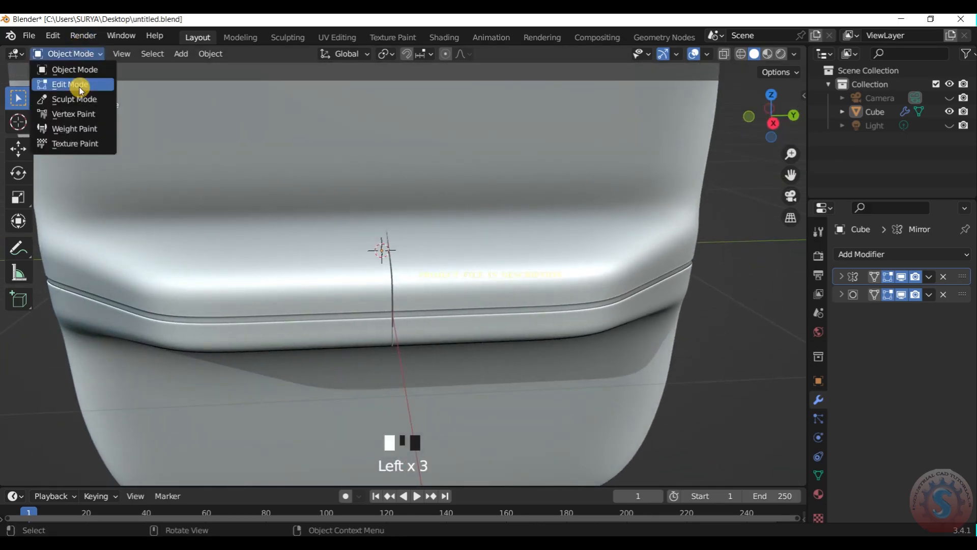
left_click(81, 83)
left_click_drag(381, 220, 414, 366, "shift")
left_click_drag(779, 112, 766, 76)
left_click_drag(394, 292, 384, 183, "shift")
left_click_drag(424, 300, 425, 282, "shift")
left_click_drag(773, 120, 767, 111)
left_click_drag(414, 308, 359, 196, "shift")
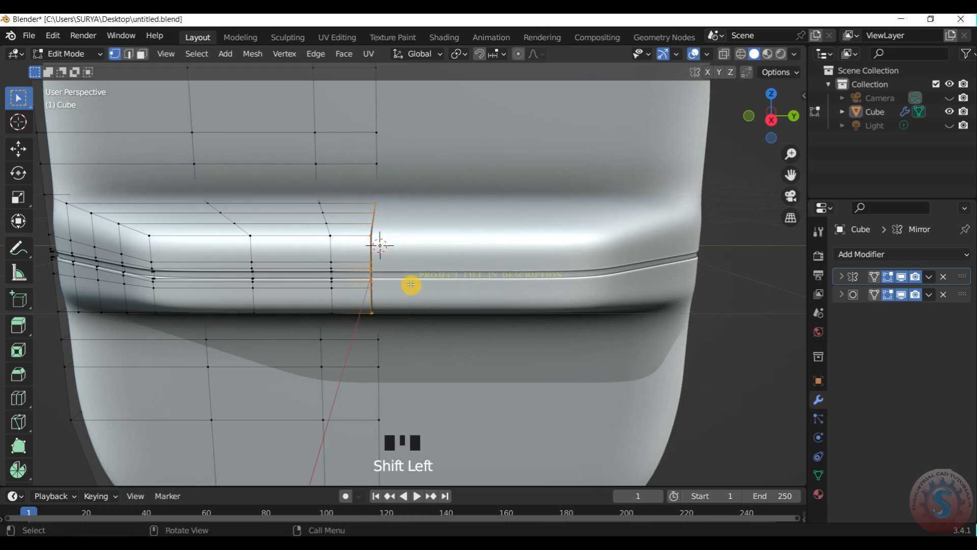
key("g")
key("x")
key("y")
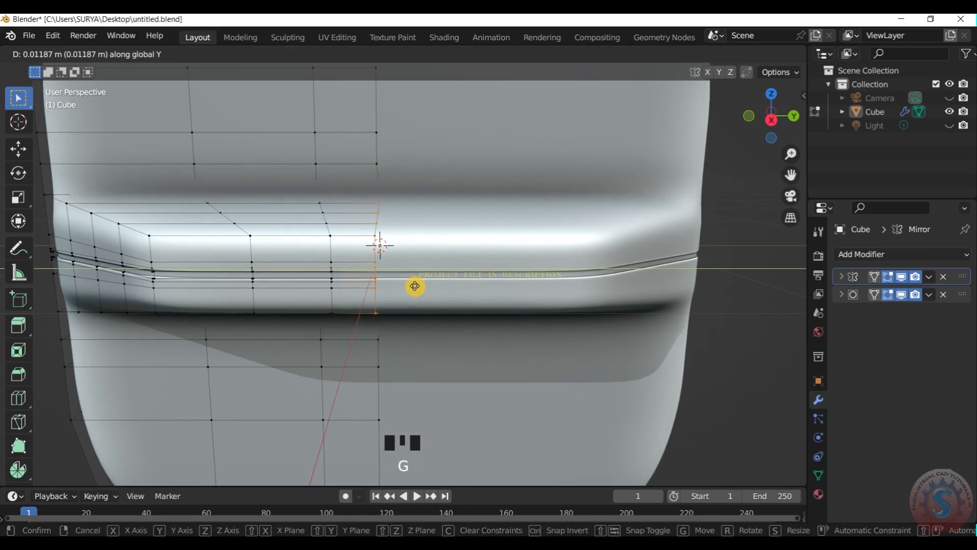
left_click(414, 286)
- Check the mirrored shell in Object Mode with the viewport overlays hidden and save the file
left_click(66, 53)
left_click(66, 53)
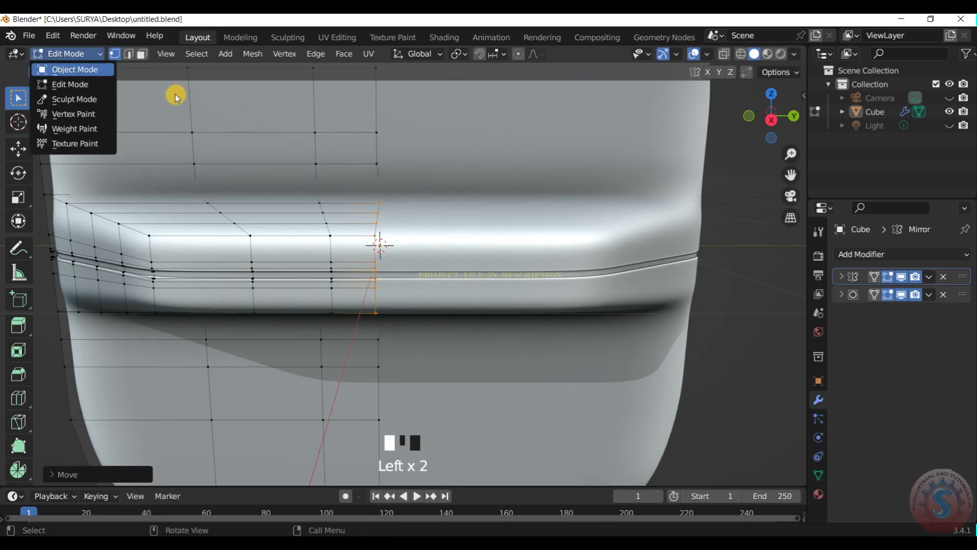
left_click(74, 70)
scroll(758, 145, "down", 3)
scroll(758, 145, "up", 2)
left_click_drag(764, 128, 734, 112)
left_click(691, 57)
scroll(770, 110, "down", 3)
key("ctrl+s")
- Select the shell in Object Mode and show the viewport overlays again
left_click(79, 57)
left_click(78, 81)
left_click(778, 113)
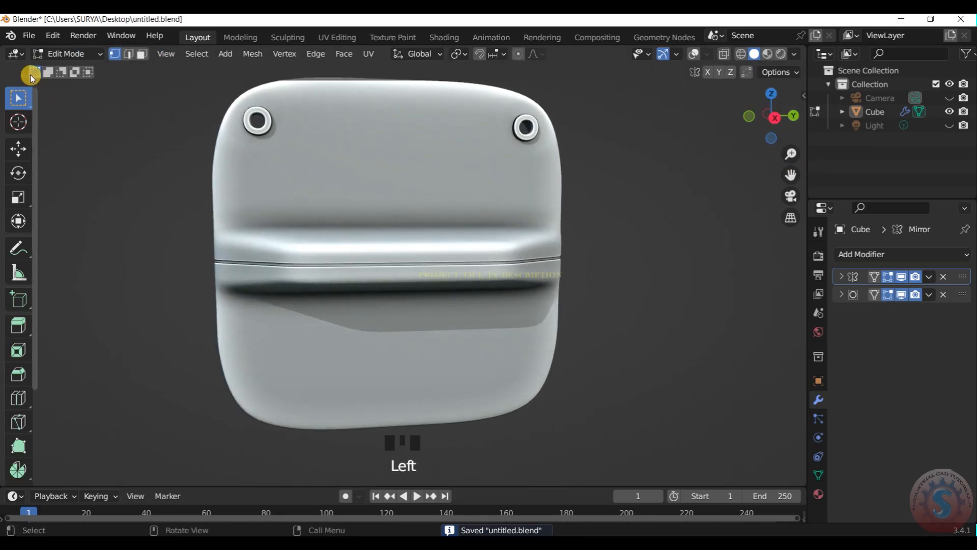
left_click(66, 53)
mouse_move(66, 54)
left_mouse_down()
mouse_move(74, 86)
mouse_move(67, 61)
mouse_move(69, 69)
left_mouse_up()
left_click(69, 55)
scroll(533, 222, "up", 3)
mouse_move(773, 118)
left_mouse_down()
mouse_move(725, 125)
mouse_move(778, 119)
left_mouse_up()
left_click(295, 146)
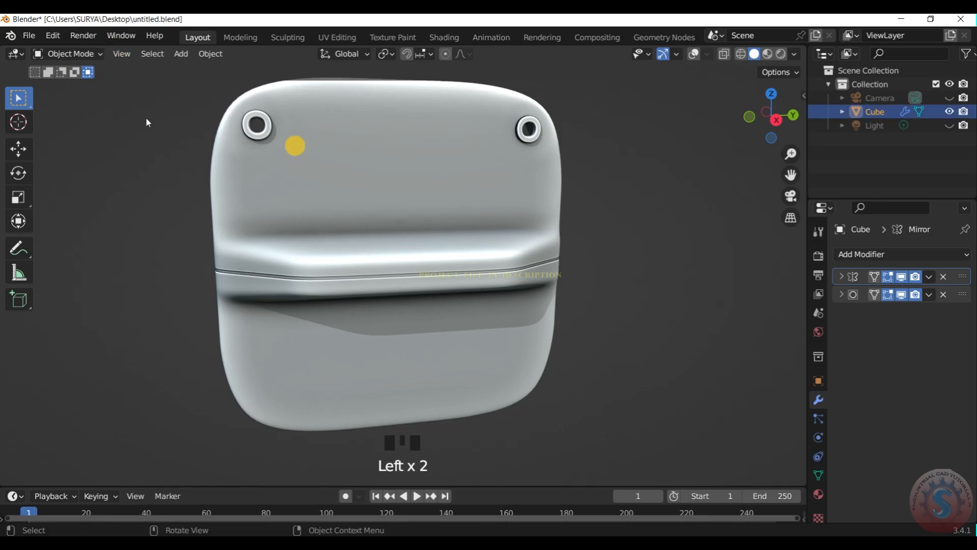
left_click(693, 53)
- In Edit Mode from the right orthographic view, add a horizontal loop cut along the front ridge's seam groove
left_click(63, 55)
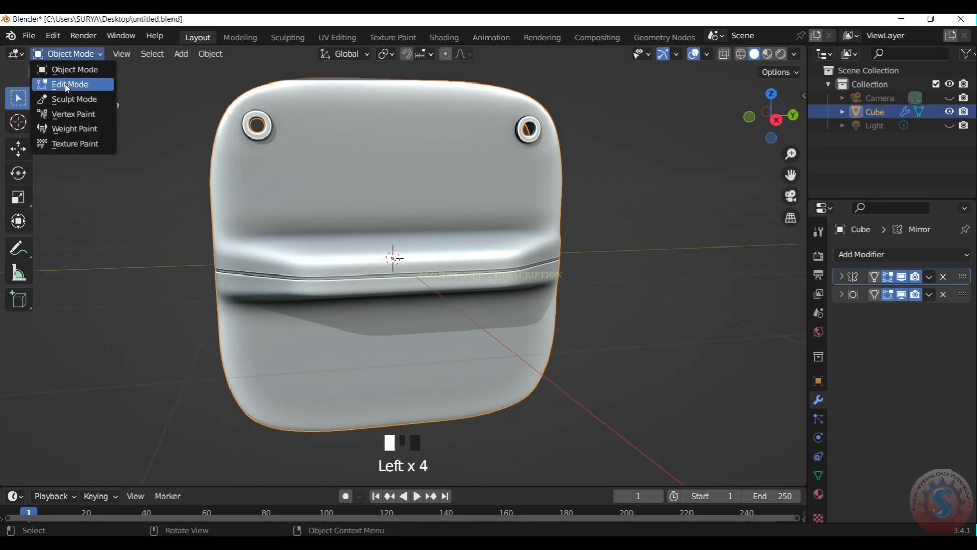
left_click(65, 84)
left_click_drag(764, 140, 756, 116)
key("KP_1")
key("KP_3")
scroll(524, 207, "up", 5)
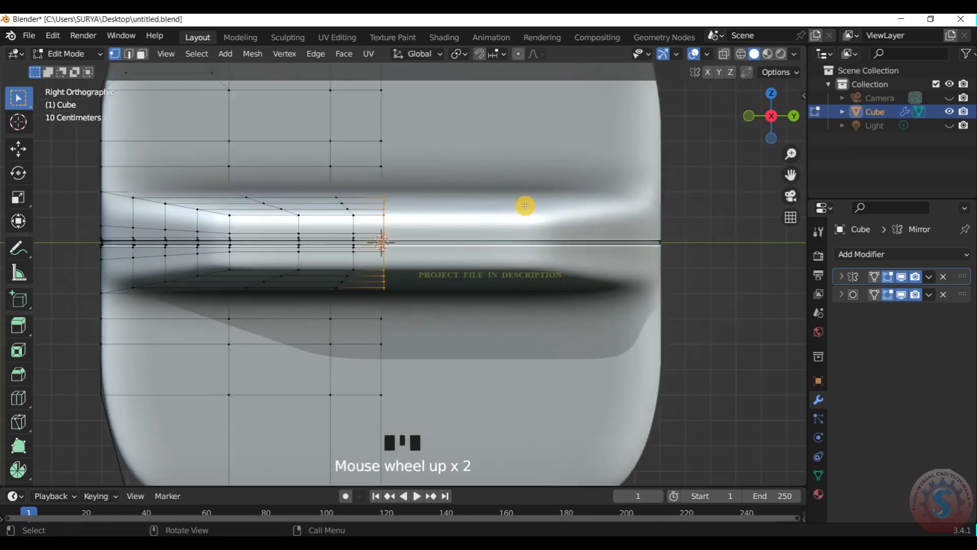
key("ctrl+r")
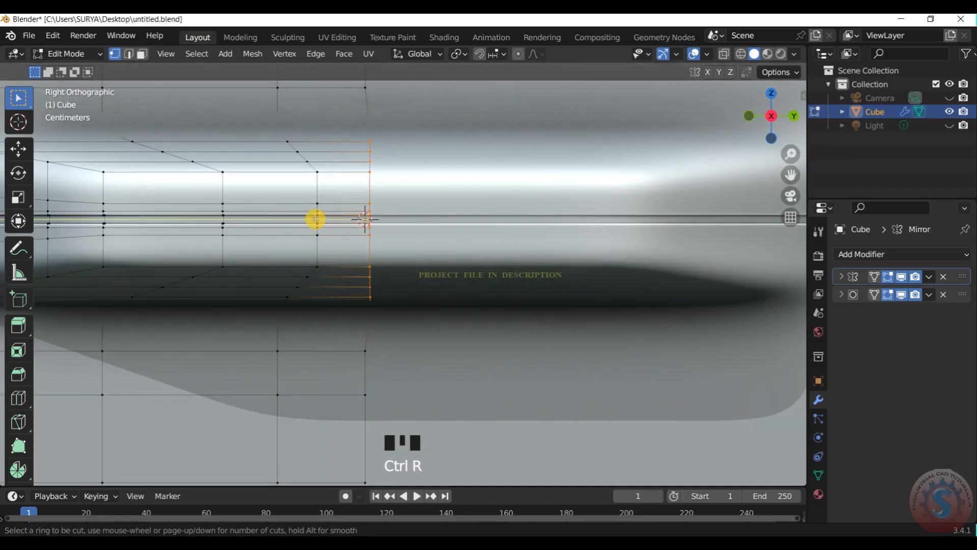
left_click(316, 218)
scroll(649, 307, "down", 5)
- Select the part of the half mesh below the seam and delete it in wireframe shading
left_click(644, 434)
left_click_drag(622, 452, 131, 257)
scroll(217, 271, "down", 2)
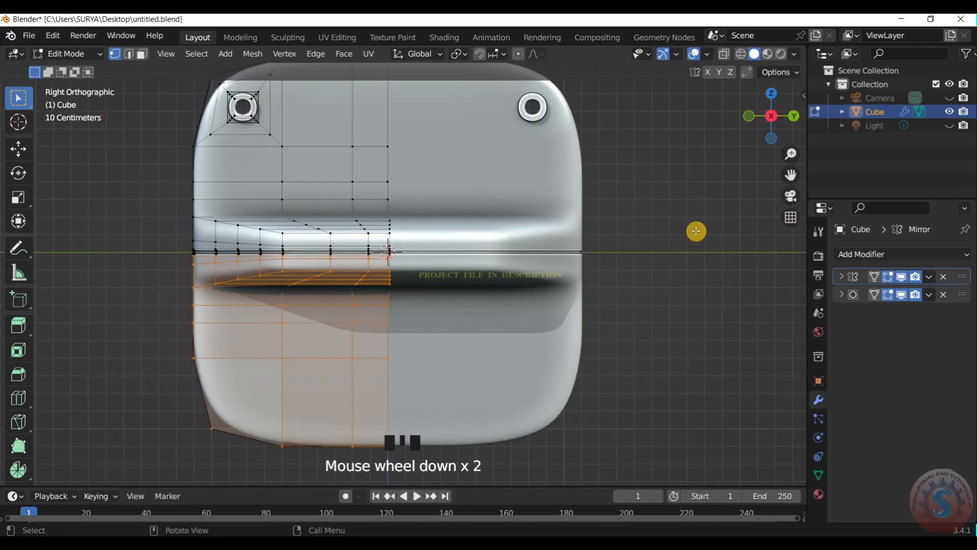
left_click_drag(792, 177, 837, 183)
scroll(225, 266, "up", 4)
scroll(448, 176, "down", 3)
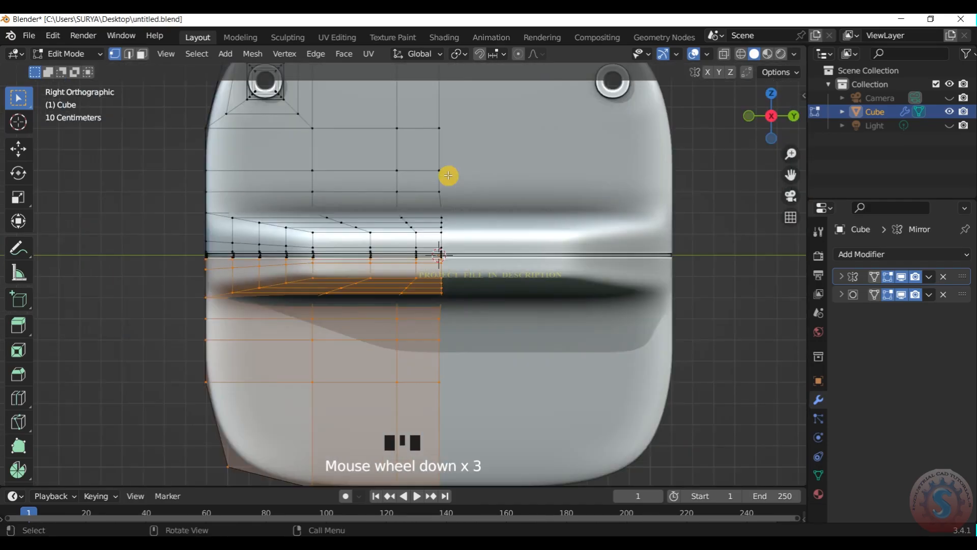
left_click_drag(693, 466, 120, 256)
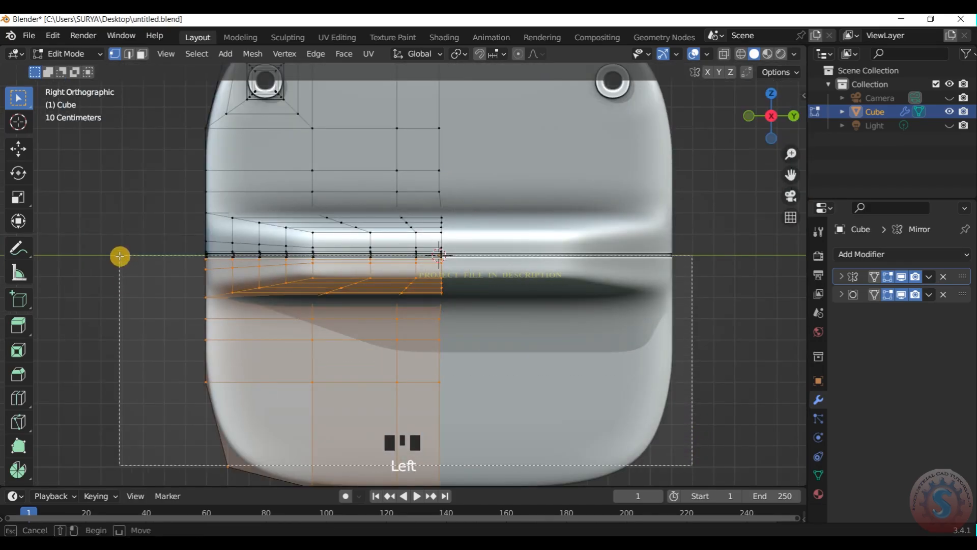
key("z")
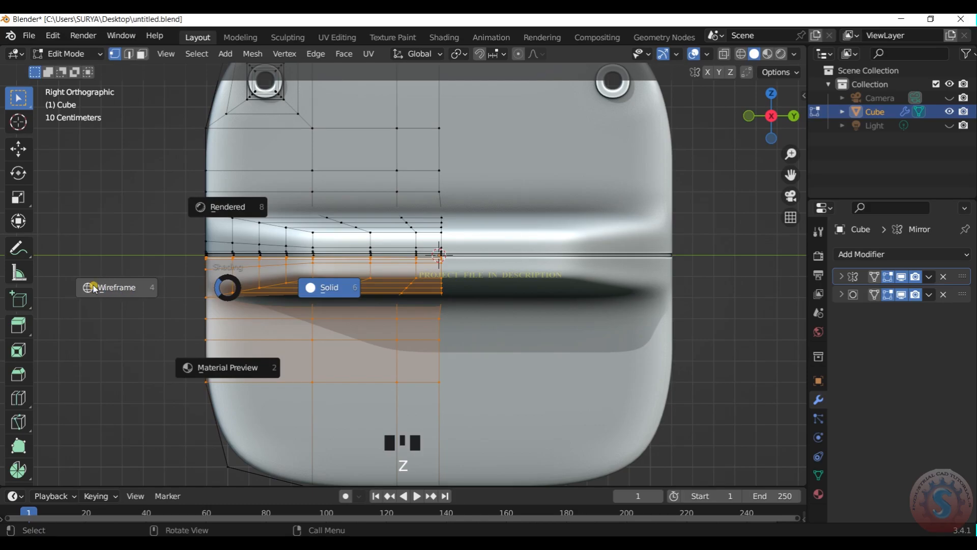
left_click(153, 278)
scroll(173, 254, "up", 5)
scroll(379, 172, "down", 10)
key("x")
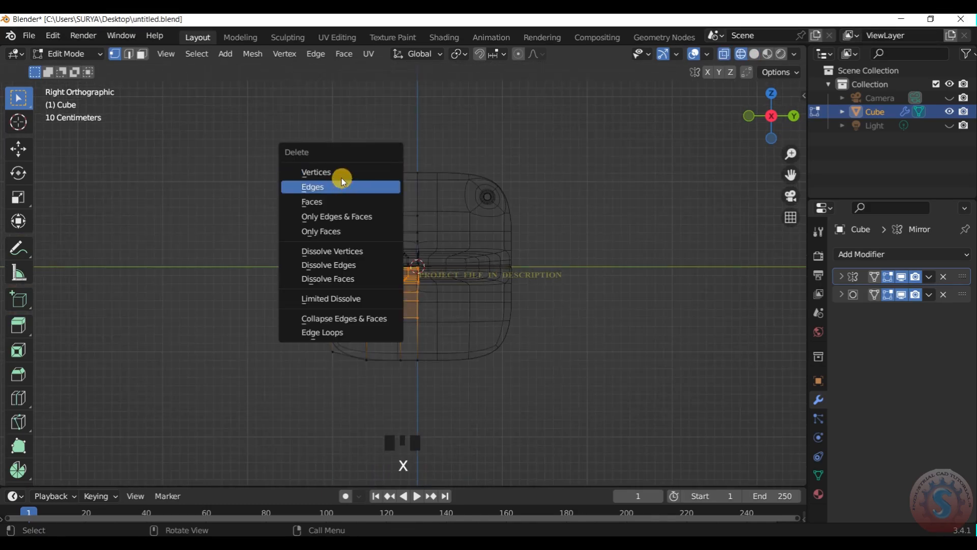
left_click(342, 178)
- Delete the remaining lower-half geometry below the seam and return to solid shading
scroll(357, 180, "up", 2)
left_click_drag(621, 446, 224, 265)
key("x")
left_click(323, 321)
scroll(305, 272, "up", 6)
scroll(379, 227, "up", 2)
scroll(389, 233, "down", 4)
key("z")
- Delete the leftover geometry hanging below the seam near the shell's center and toward its outer side
scroll(484, 237, "up", 7)
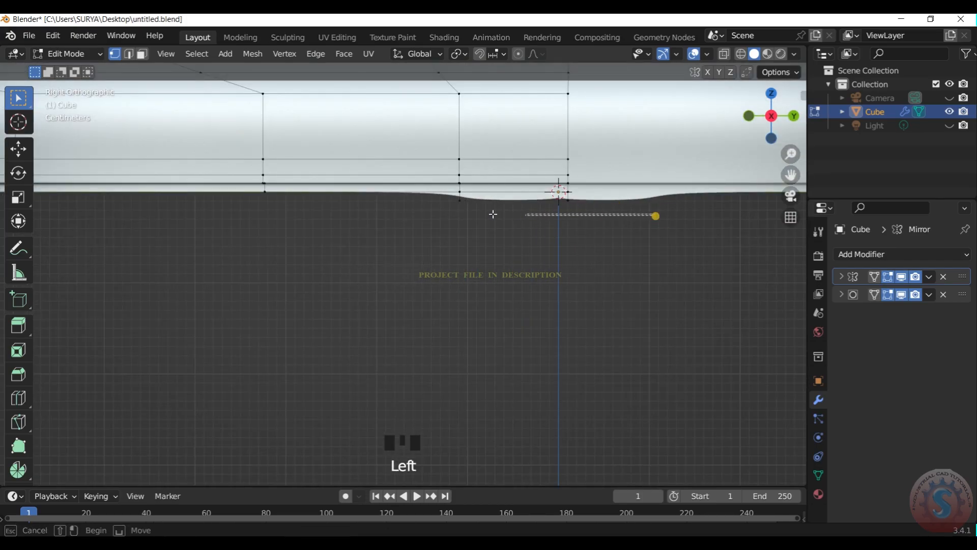
left_click_drag(423, 198, 422, 199)
key("x")
left_click(443, 206)
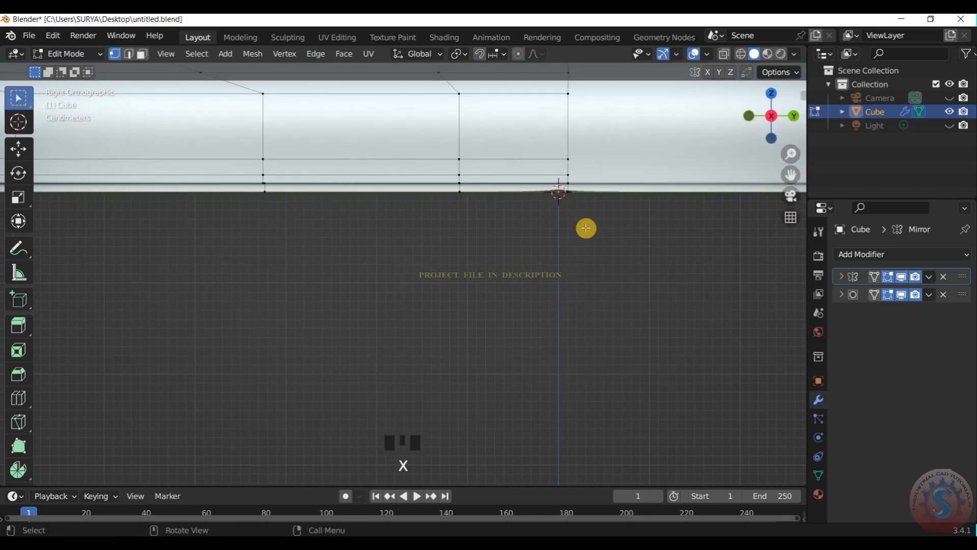
scroll(590, 227, "down", 10)
scroll(271, 282, "up", 3)
left_click_drag(140, 260, 141, 261)
key("x")
left_click(148, 264)
- Delete the stray geometry below the seam at the shell's outer edge
left_click_drag(789, 172, 609, 224)
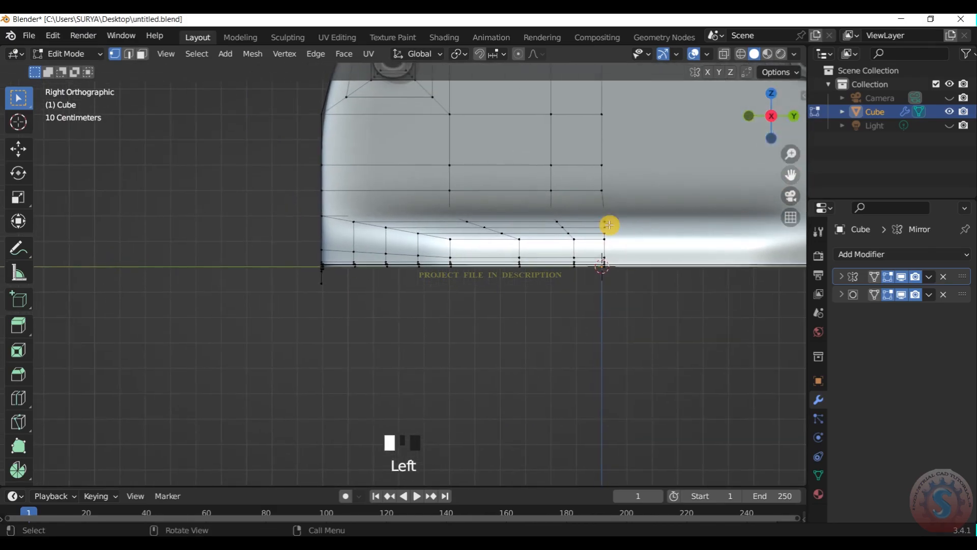
scroll(276, 258, "up", 7)
left_click_drag(214, 323, 87, 254)
key("x")
left_click(90, 259)
scroll(121, 275, "up", 1)
left_click_drag(119, 313, 38, 237)
key("x")
left_click(67, 252)
- In wireframe shading, delete the last hidden stray vertices below the outer corner of the seam
key("z")
left_click(60, 272)
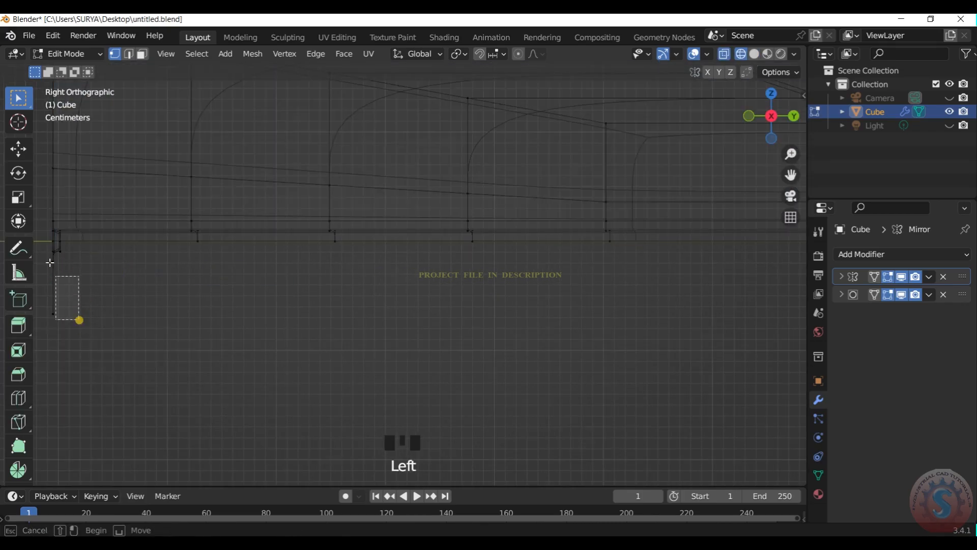
left_click_drag(42, 244, 43, 245)
key("x")
left_click(62, 261)
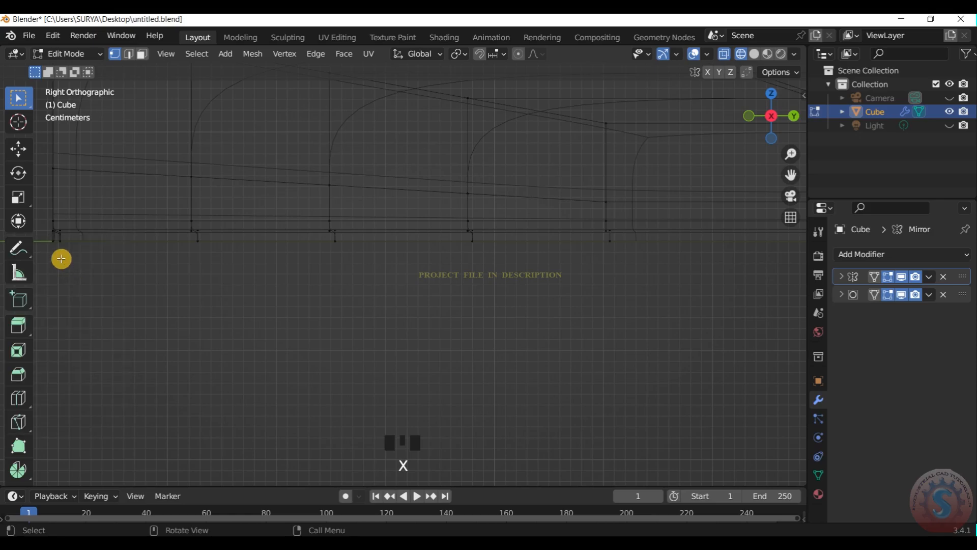
- Return to solid shading and merge all vertices of the remaining upper part by distance
scroll(211, 262, "down", 4)
left_click_drag(769, 121, 817, 136)
scroll(767, 118, "down", 5)
key("z")
left_click(738, 220)
scroll(738, 130, "up", 1)
left_click_drag(757, 124, 761, 129)
key("m")
left_click(681, 163)
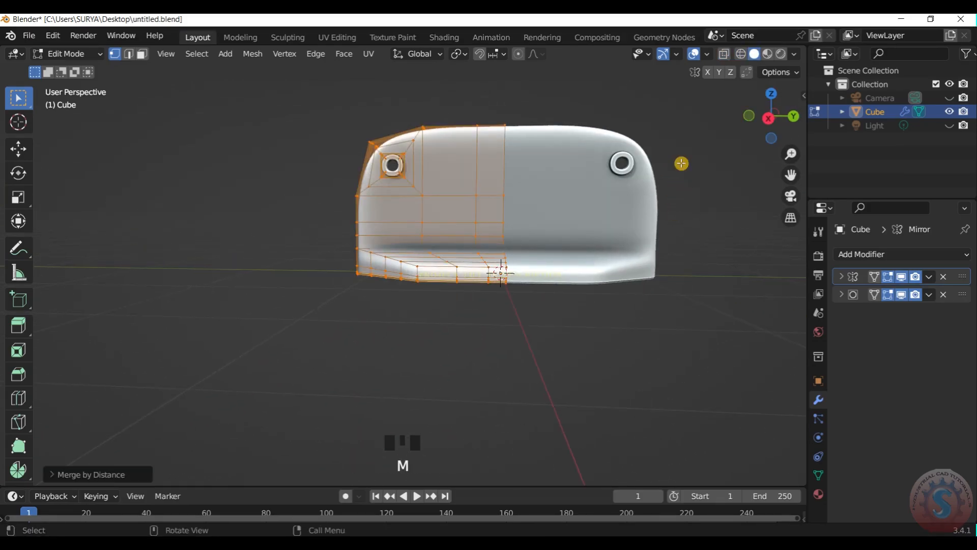
left_click_drag(786, 181, 797, 179)
scroll(770, 105, "up", 3)
left_click_drag(771, 105, 767, 94)
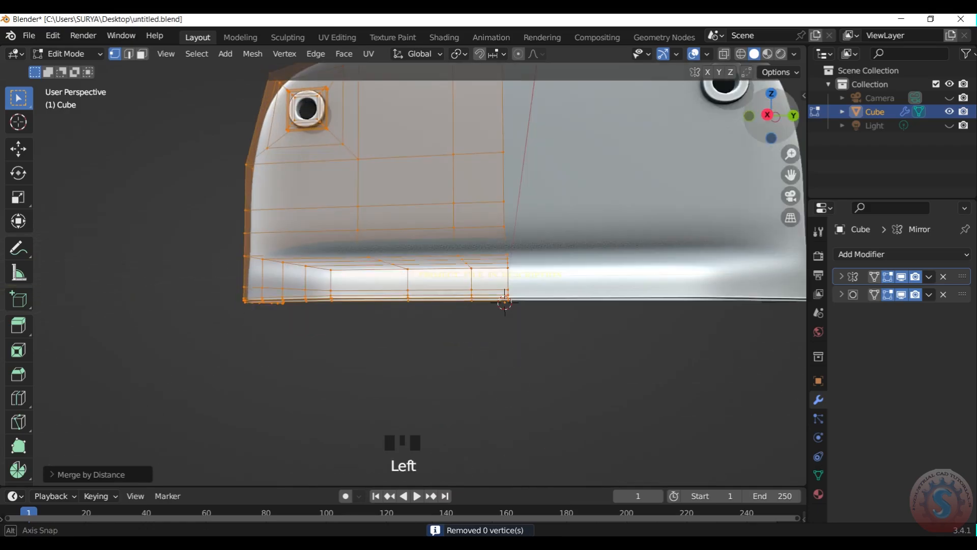
mouse_move(766, 135)
left_mouse_down()
mouse_move(784, 134)
mouse_move(748, 129)
mouse_move(770, 124)
left_mouse_up()
left_click(772, 127)
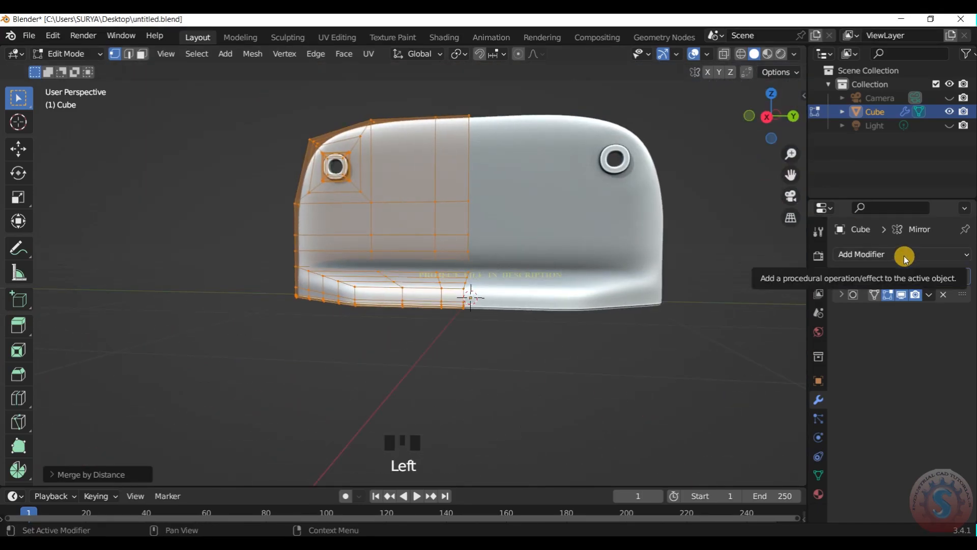
- Apply the Mirror modifier to the shell in Object Mode
left_click(929, 277)
left_click(716, 252)
left_click(77, 55)
left_click(80, 67)
left_click(929, 278)
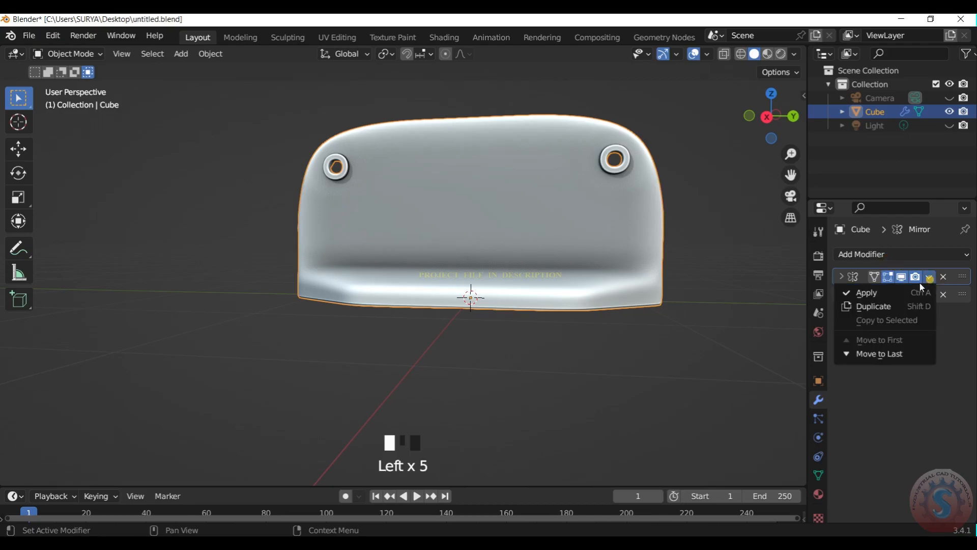
left_click(871, 293)
left_click(248, 106)
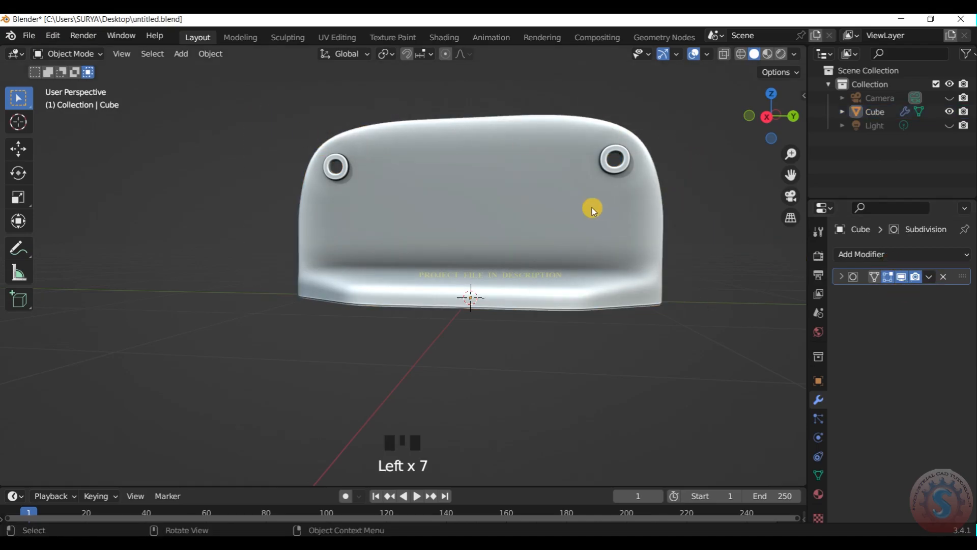
- Add a new Mirror modifier to the shell that mirrors across the Z axis only
left_click(885, 254)
left_click(705, 411)
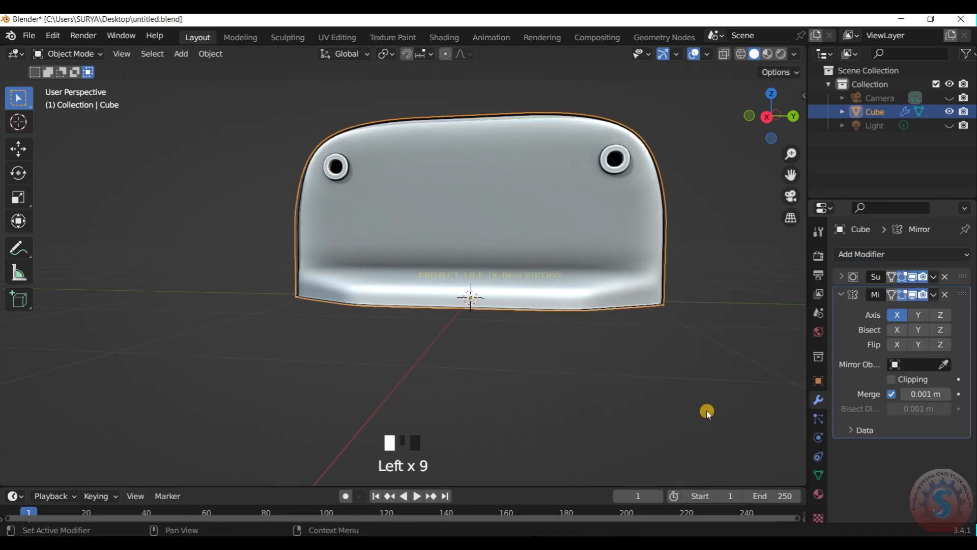
left_click(941, 315)
left_click(905, 316)
scroll(713, 240, "down", 2)
left_click(713, 240)
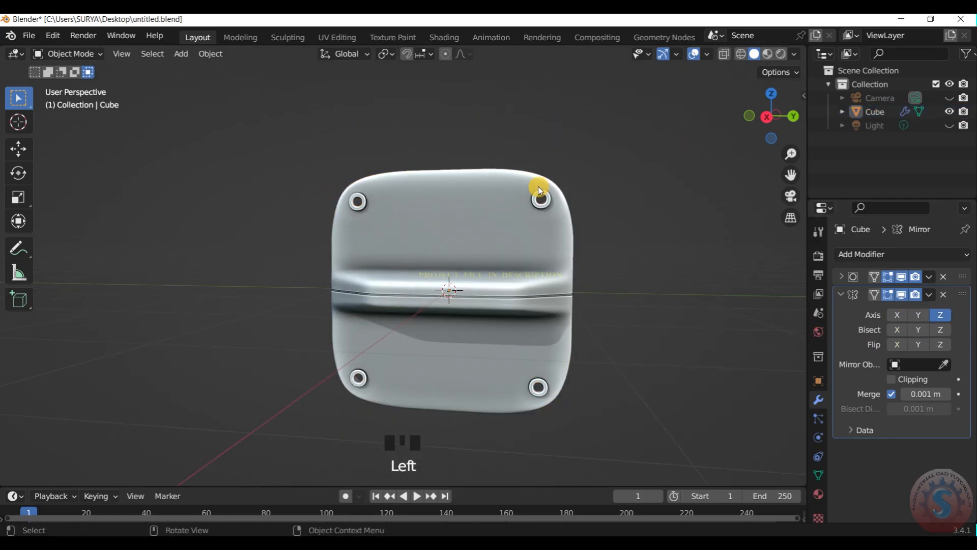
- Add a vertical loop cut right beside the shell's back edge and return to Object Mode
left_click(67, 53)
mouse_move(67, 53)
left_mouse_down()
mouse_move(76, 85)
mouse_move(83, 51)
mouse_move(63, 68)
left_mouse_up()
left_click_drag(757, 131, 782, 122)
scroll(755, 120, "up", 6)
left_click_drag(71, 53, 66, 81)
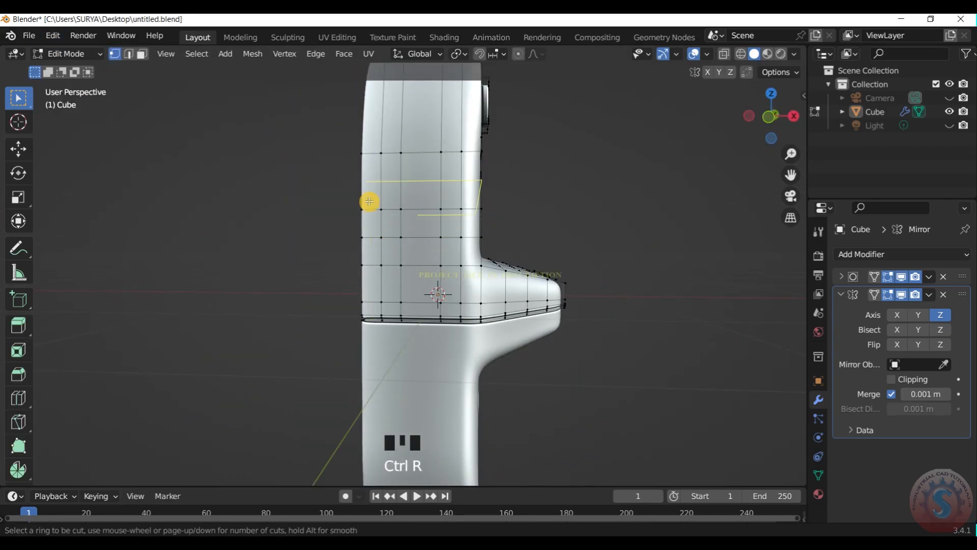
left_click(423, 204)
left_click(185, 183)
left_click(71, 54)
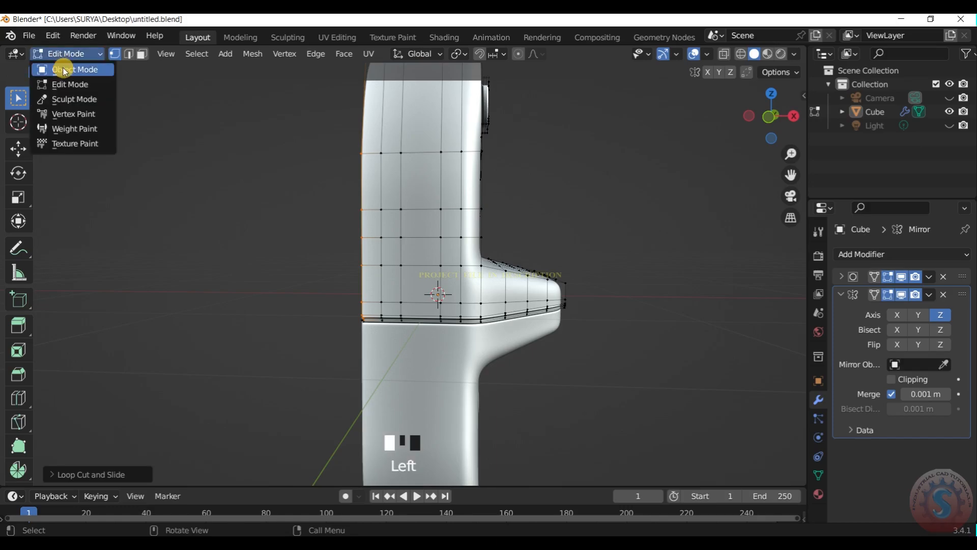
left_click(61, 68)
- Examine the seam at the middle of the front ridge up close for gaps
scroll(478, 191, "down", 4)
scroll(768, 111, "up", 5)
left_click_drag(769, 111, 738, 114)
scroll(746, 123, "up", 4)
scroll(746, 123, "down", 5)
scroll(518, 253, "up", 5)
left_click_drag(790, 174, 594, 174)
scroll(790, 127, "up", 1)
left_click_drag(791, 130, 374, 87)
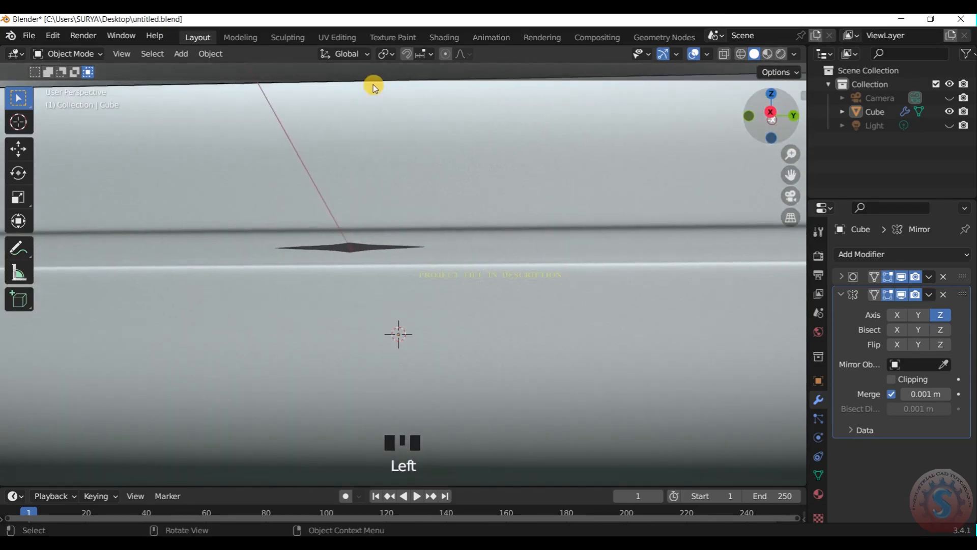
- Close the gap at the middle of the ridge seam by moving its two seam vertices down about 0.004 m along Z, and return to Object Mode
left_click(79, 53)
left_click(76, 83)
scroll(276, 175, "up", 1)
scroll(278, 218, "down", 1)
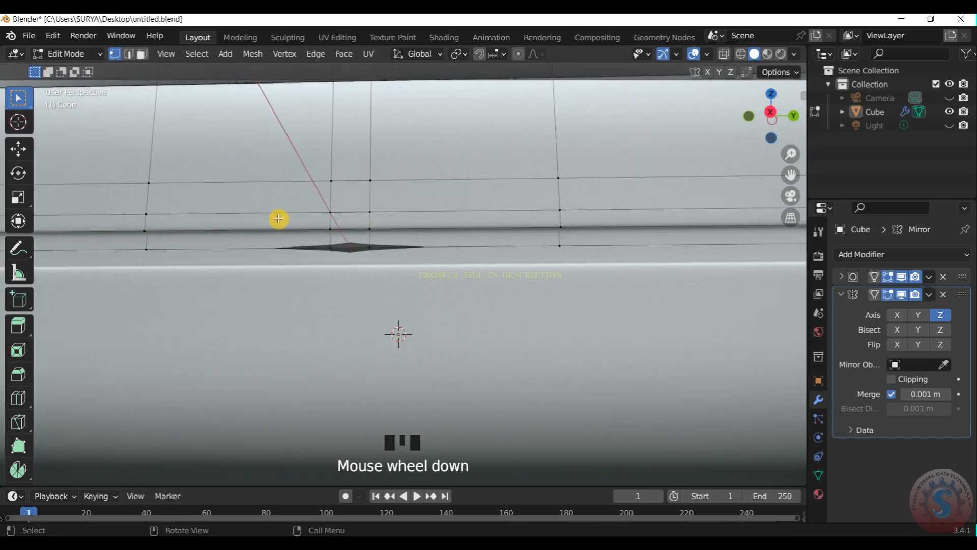
key("g")
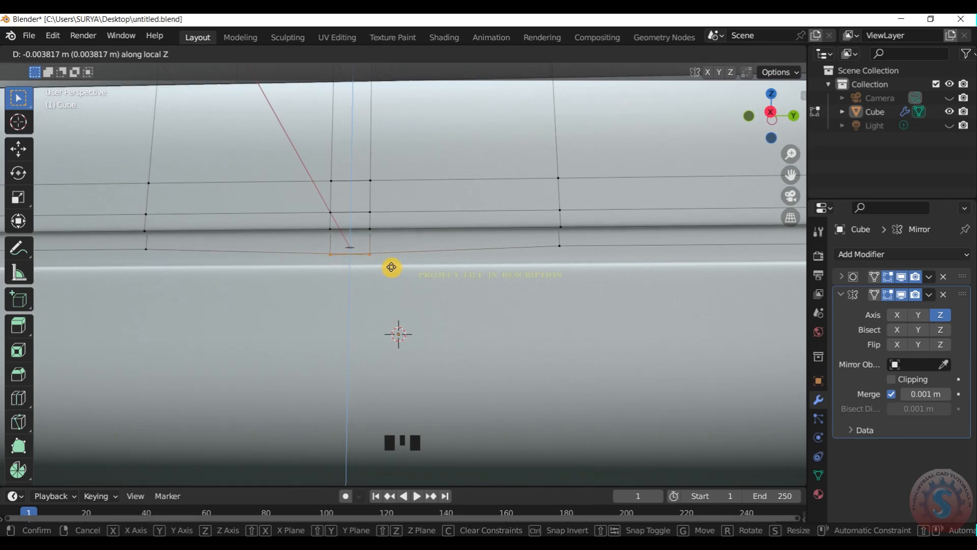
left_click(391, 269)
left_click(56, 54)
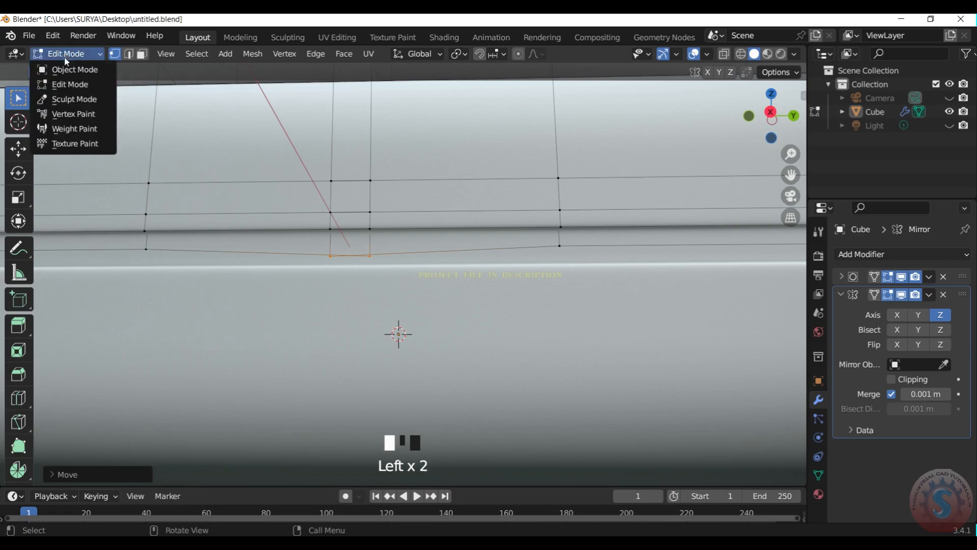
left_click(74, 72)
scroll(534, 201, "down", 11)
scroll(535, 201, "up", 1)
left_click_drag(752, 108, 798, 129)
left_click(51, 55)
left_click(59, 69)
scroll(586, 223, "up", 2)
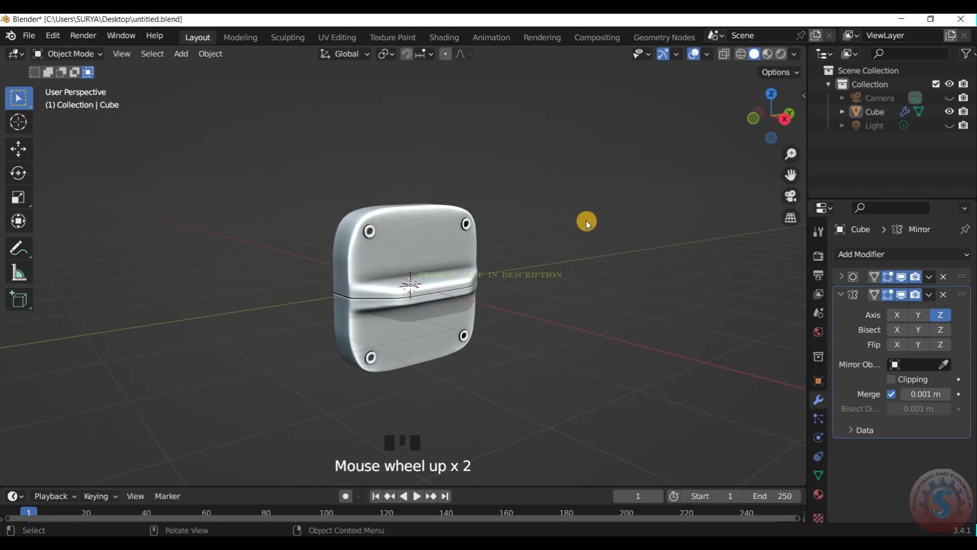
- Collapse the Mirror modifier's settings and save the file
left_click(841, 295)
left_click(28, 36)
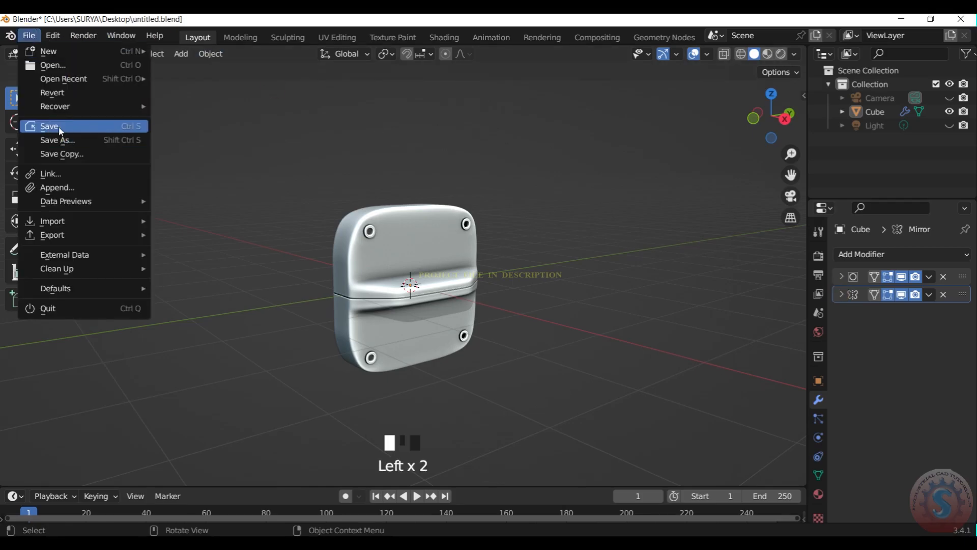
left_click(59, 131)
- Check the whole shell from the front, switch to the camera view and save the file
left_click_drag(771, 117, 926, 127)
scroll(777, 112, "down", 2)
left_click_drag(777, 112, 727, 113)
scroll(754, 115, "down", 1)
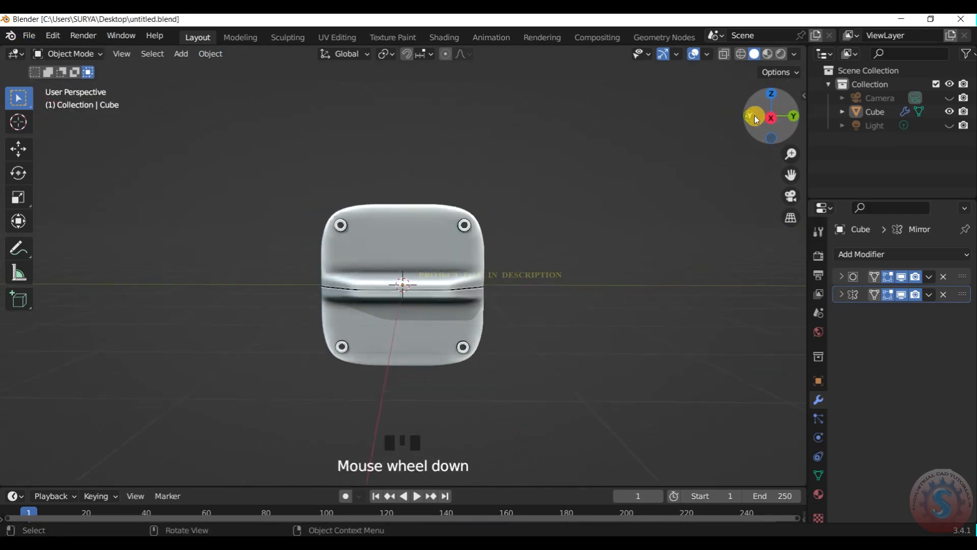
scroll(477, 205, "up", 2)
key("KP_0")
scroll(518, 230, "down", 2)
scroll(512, 246, "up", 3)
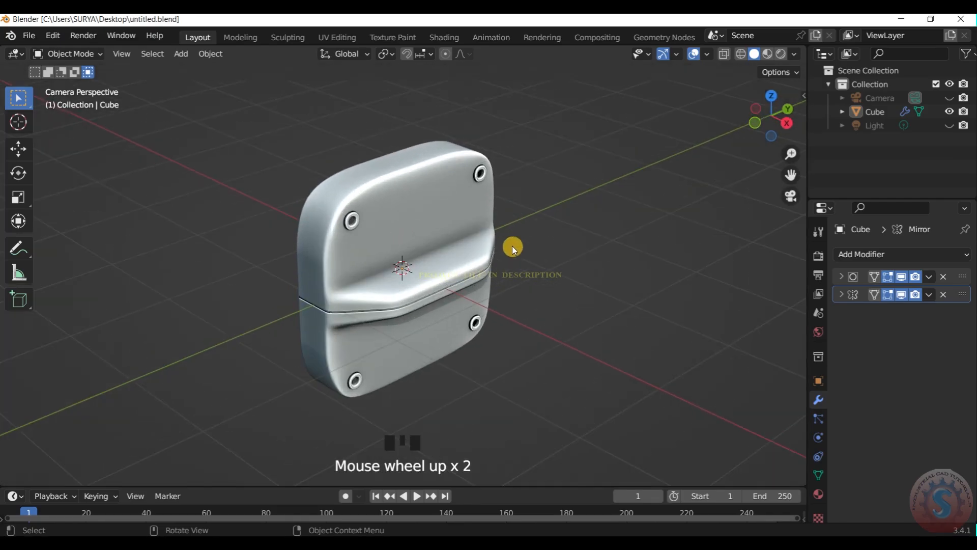
key("ctrl+s")
- Try several Studio light presets on the shell, returning to the light blue-grey one
left_click(795, 54)
left_click(782, 153)
left_click(744, 196)
left_click(782, 152)
left_click(788, 199)
left_click(778, 165)
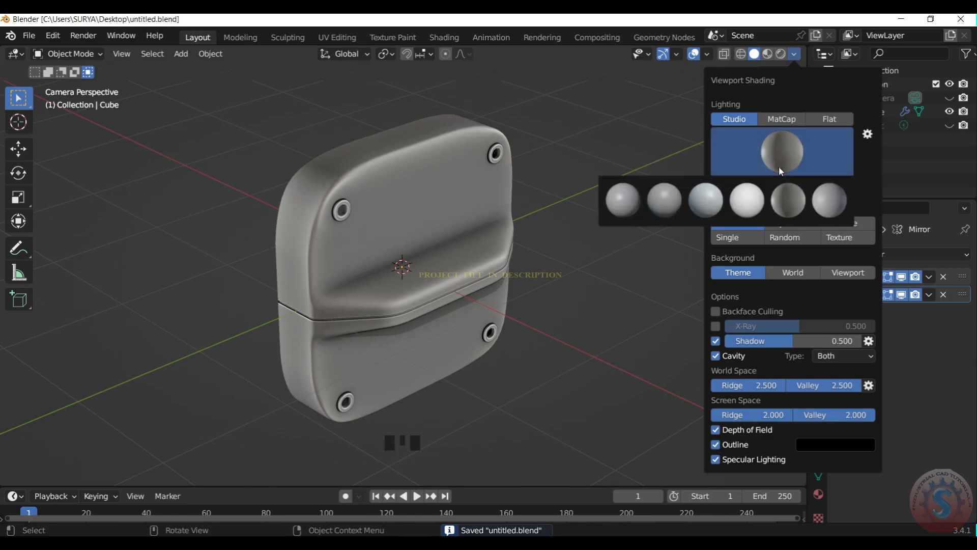
left_click(712, 194)
left_click(778, 138)
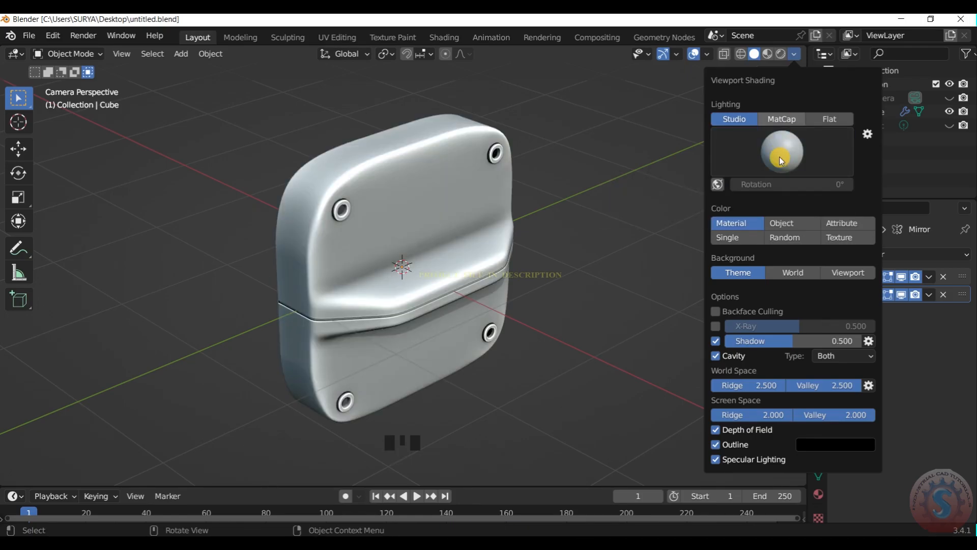
- Switch the viewport lighting to MatCap and try a blue-brown metallic matcap on the shell
left_click(782, 118)
left_click(779, 155)
left_click(714, 204)
left_click(785, 159)
left_click(786, 237)
left_click(779, 150)
left_click(544, 282)
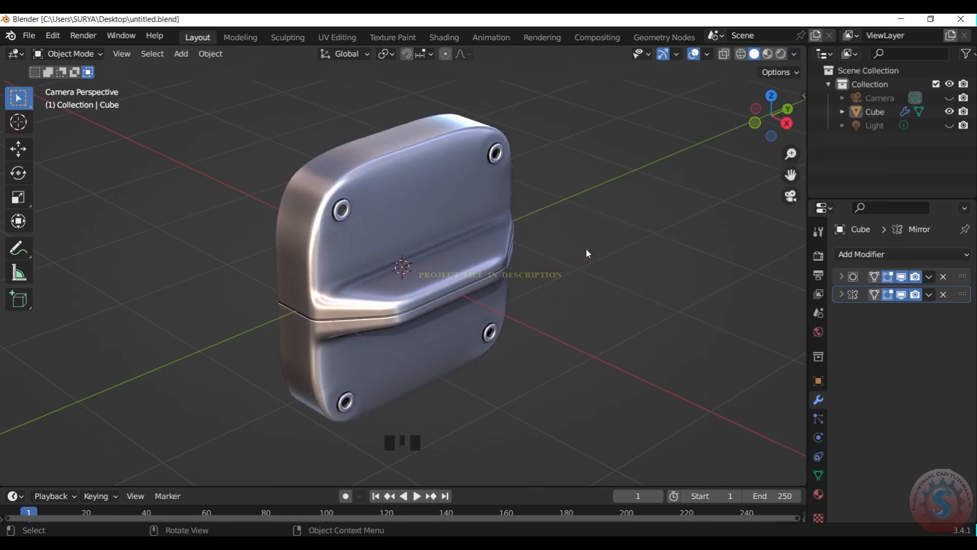
- Change the matcap to the dark one with orange highlights and save the file
left_click(781, 61)
left_click(777, 144)
left_click(580, 234)
scroll(580, 233, "up", 3)
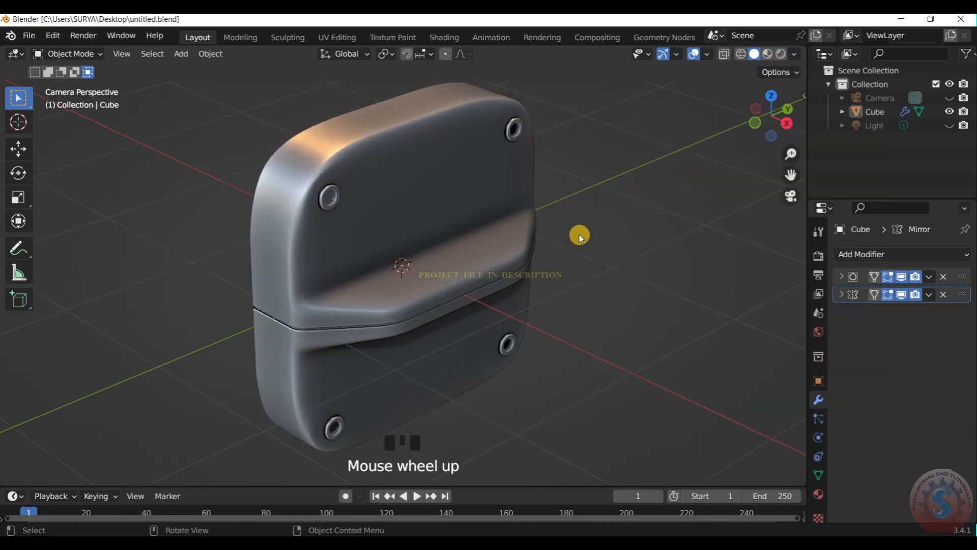
key("ctrl+s")
- Examine the seam vertices under the front ridge in Edit Mode and return to Object Mode
left_click_drag(772, 105, 609, 108)
scroll(754, 102, "up", 4)
left_click(80, 50)
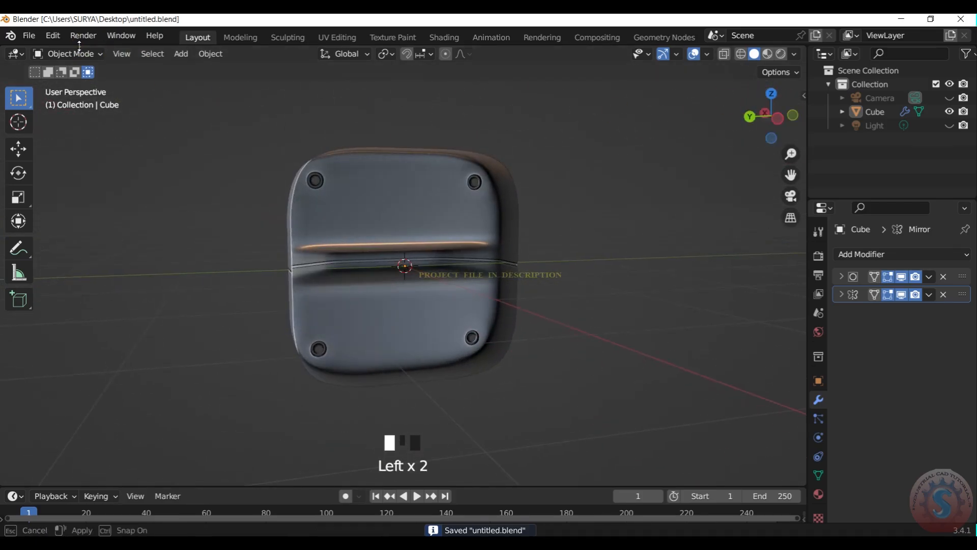
left_click(83, 85)
scroll(403, 225, "up", 2)
scroll(402, 224, "up", 3)
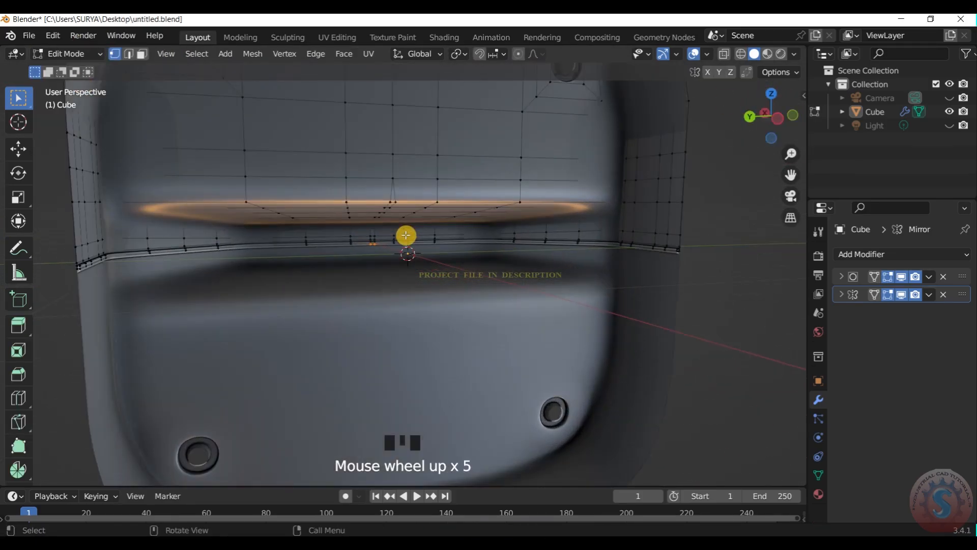
scroll(406, 235, "down", 5)
mouse_move(753, 118)
left_mouse_down()
mouse_move(738, 120)
mouse_move(773, 118)
left_mouse_up()
left_click(69, 54)
left_click(76, 68)
scroll(783, 113, "up", 1)
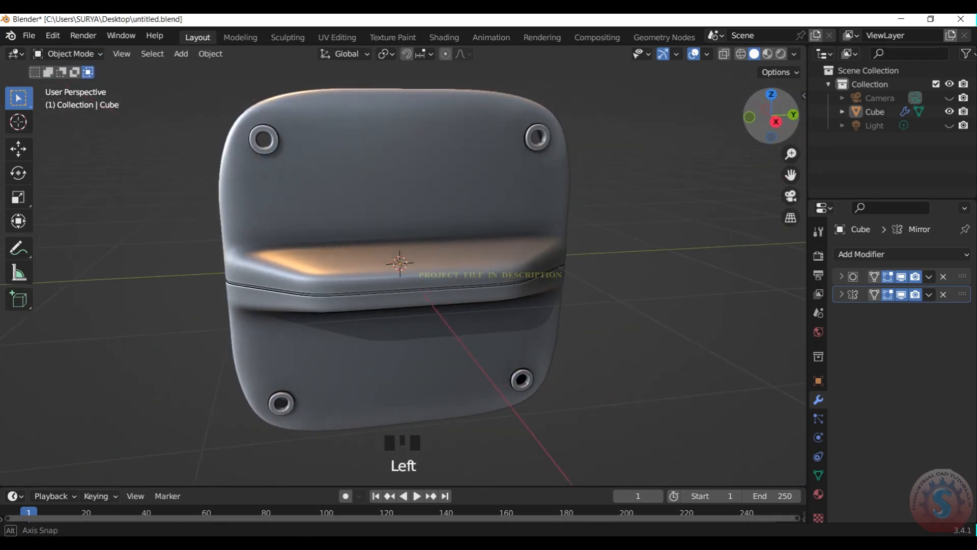
- Inspect the shell's mesh in Wireframe shading and return to Solid shading
scroll(621, 196, "down", 2)
key("z")
left_click(558, 192)
key("z")
key("z")
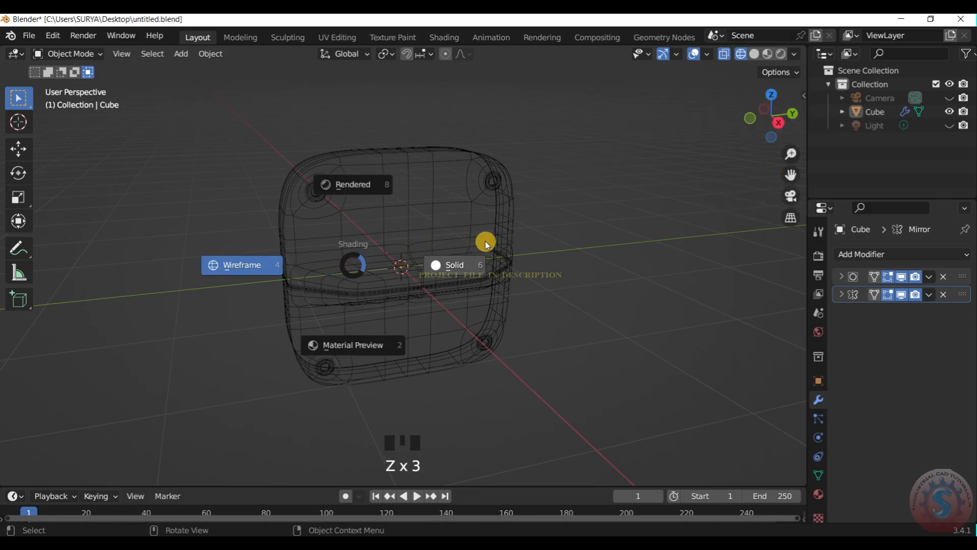
left_click(463, 272)
key("z")
left_click(620, 207)
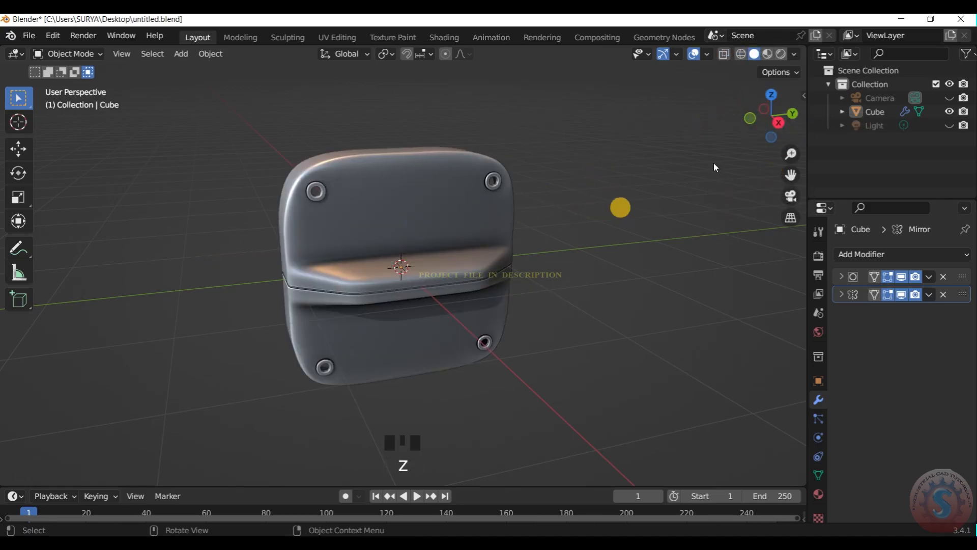
- Change the matcap to a plain light grey one and examine the shell's surface with it
left_click(794, 54)
left_click(768, 164)
left_click(661, 200)
left_click_drag(766, 120, 773, 117)
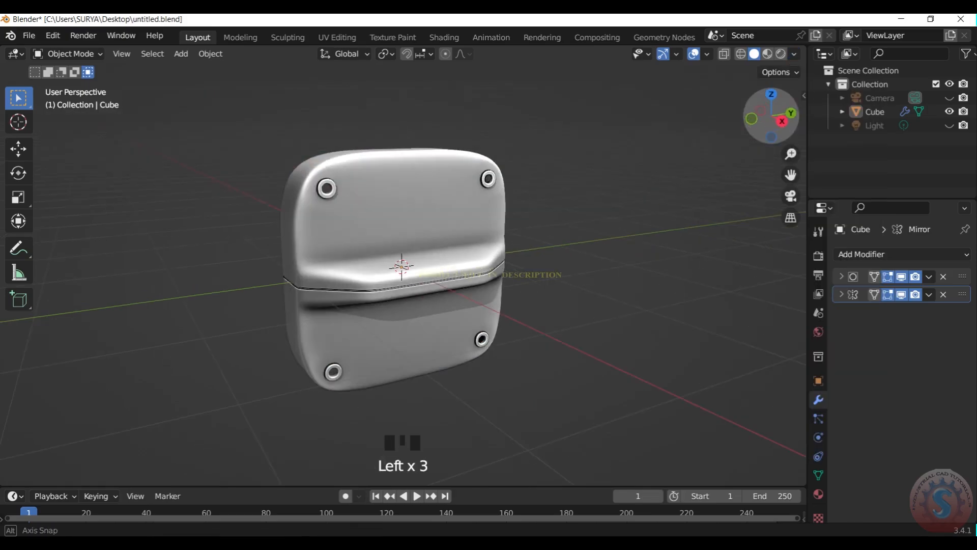
left_click(797, 54)
left_click(782, 138)
scroll(650, 168, "down", 2)
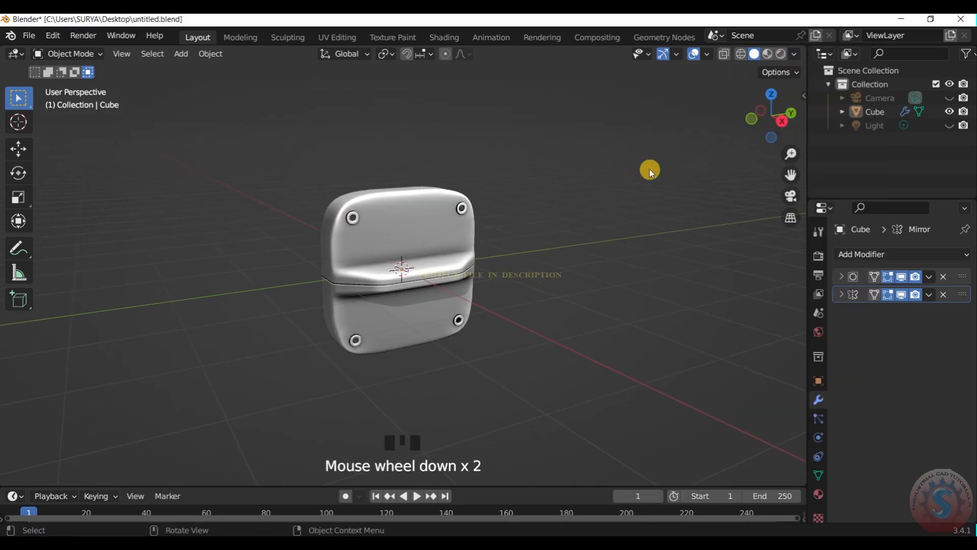
scroll(759, 108, "up", 5)
left_click_drag(769, 115, 774, 112)
scroll(759, 108, "down", 5)
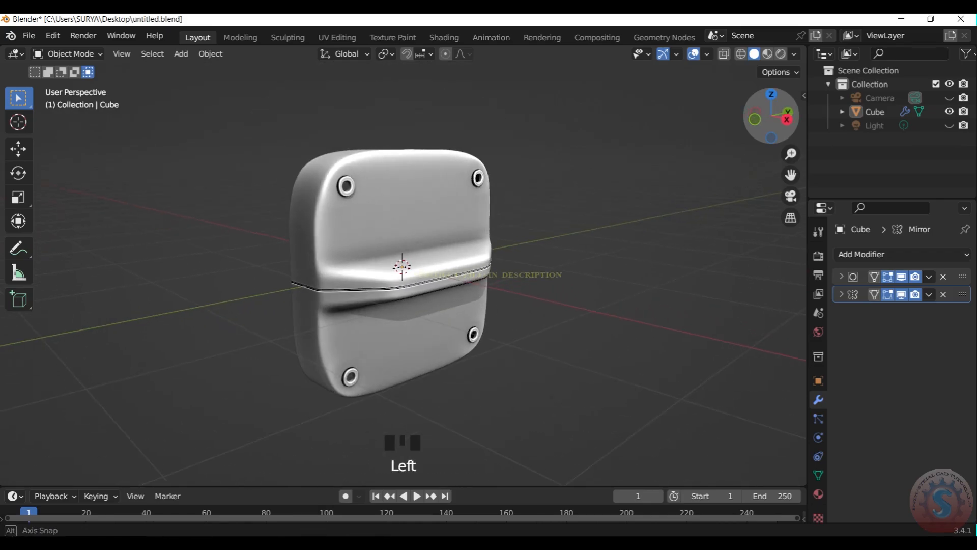
- Set the viewport lighting to Studio with the light blue-grey preset and save the file
left_click(794, 54)
left_click(752, 135)
left_click(734, 118)
left_click(781, 148)
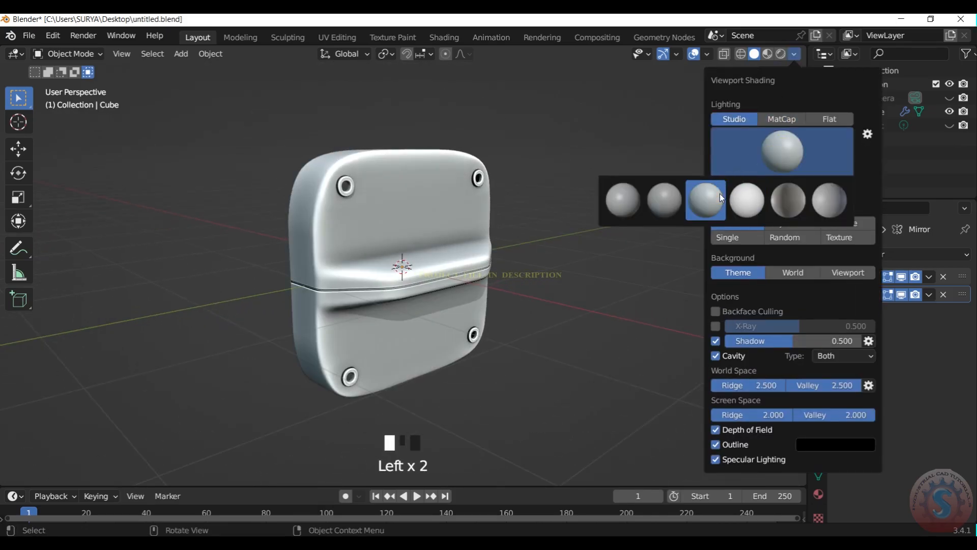
left_click(605, 164)
scroll(587, 172, "up", 2)
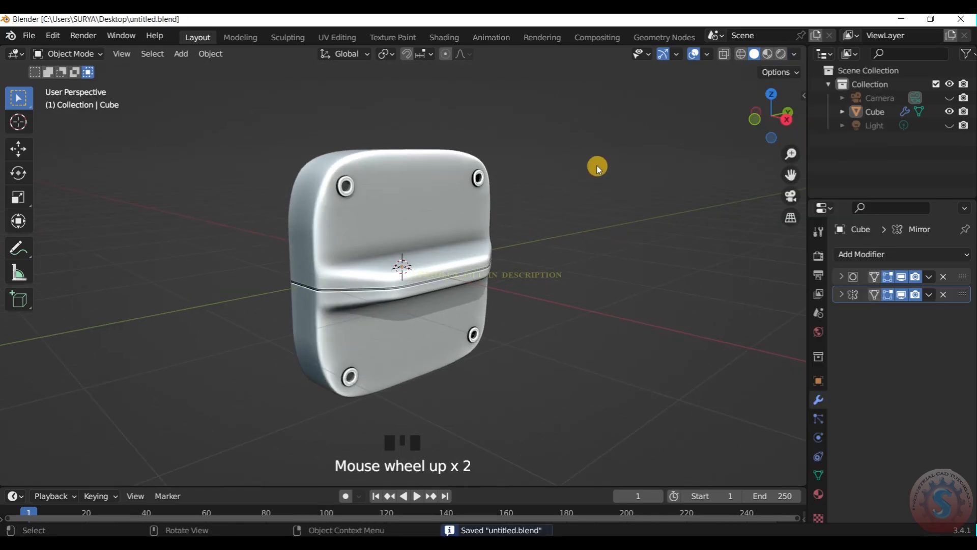